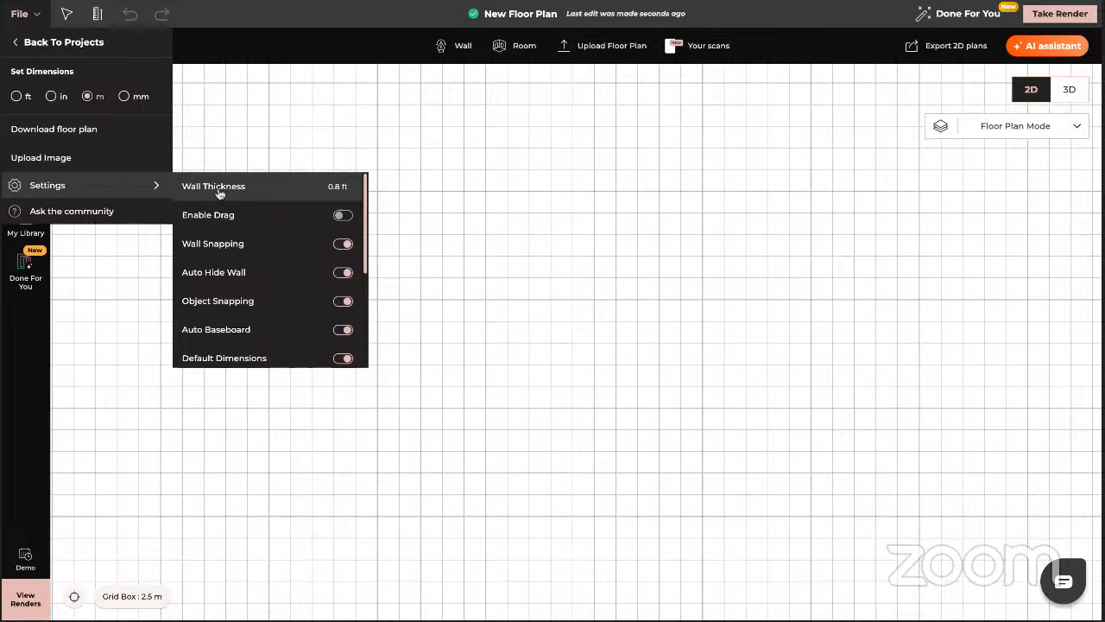
pyautogui.click(338, 185)
pyautogui.click(8, 344)
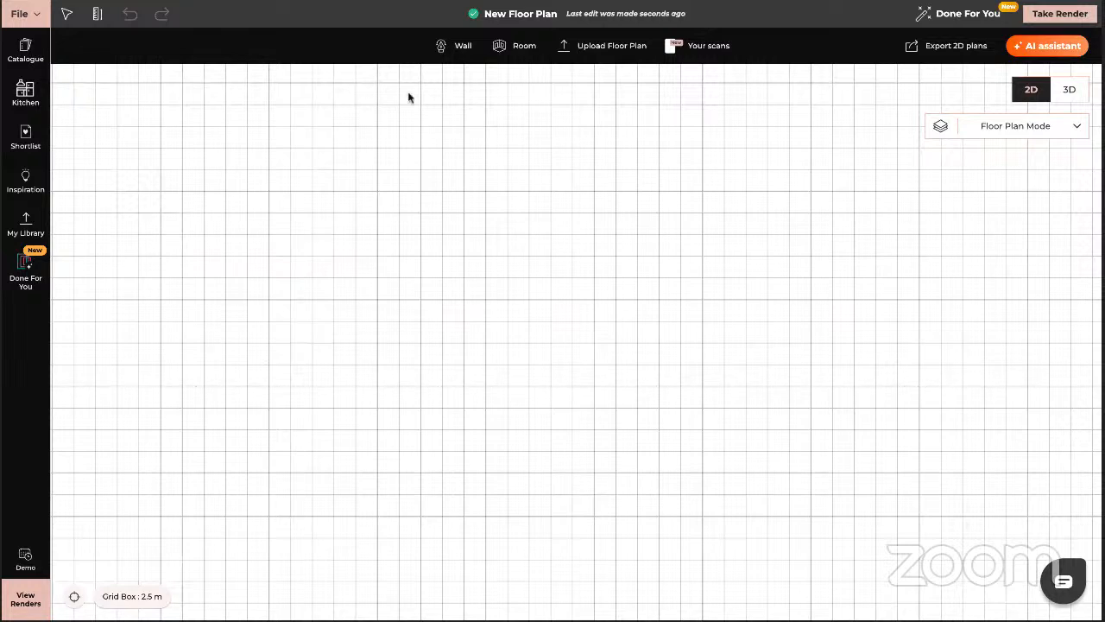
# Draw a closed rectangular room with the Wall tool, with side walls about 7.54 m long and a lower wall of 10.5 m.
pyautogui.click(459, 50)
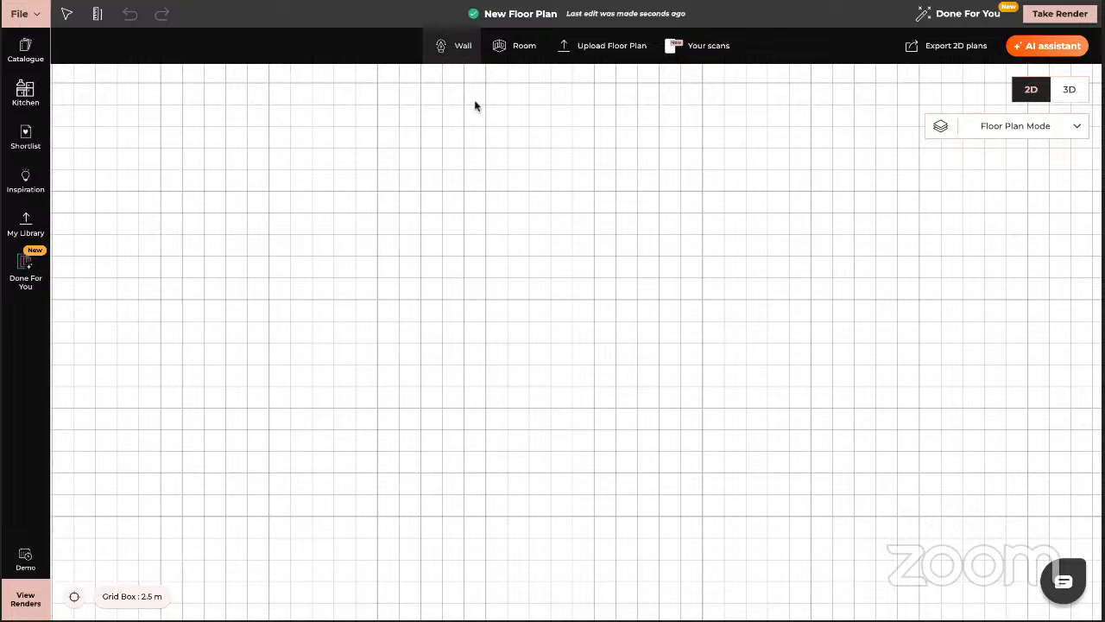
pyautogui.click(202, 170)
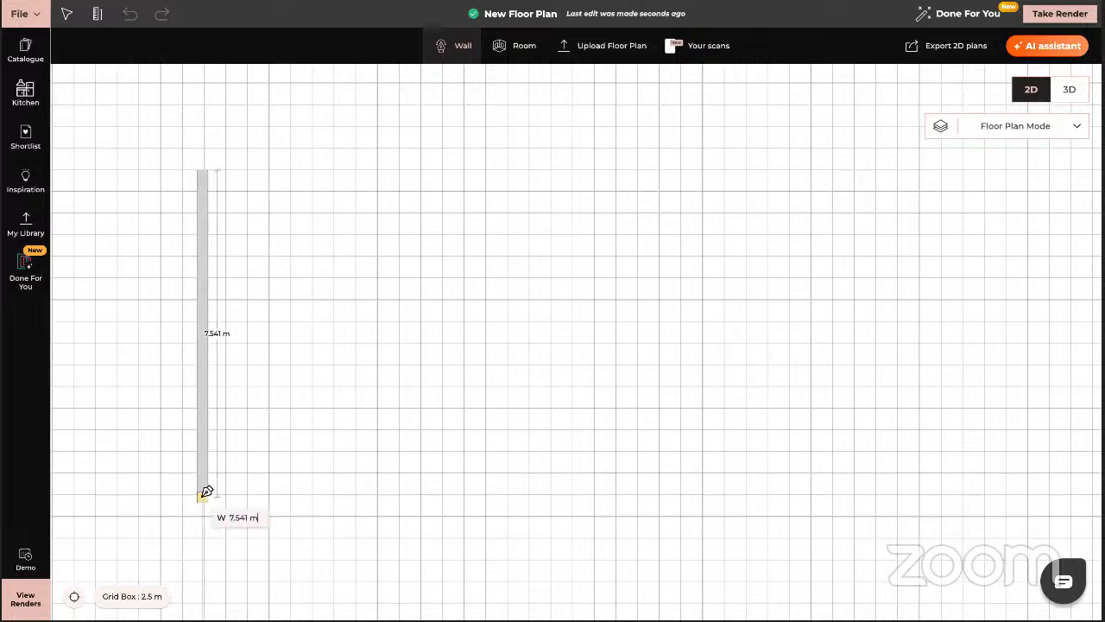
pyautogui.click(202, 498)
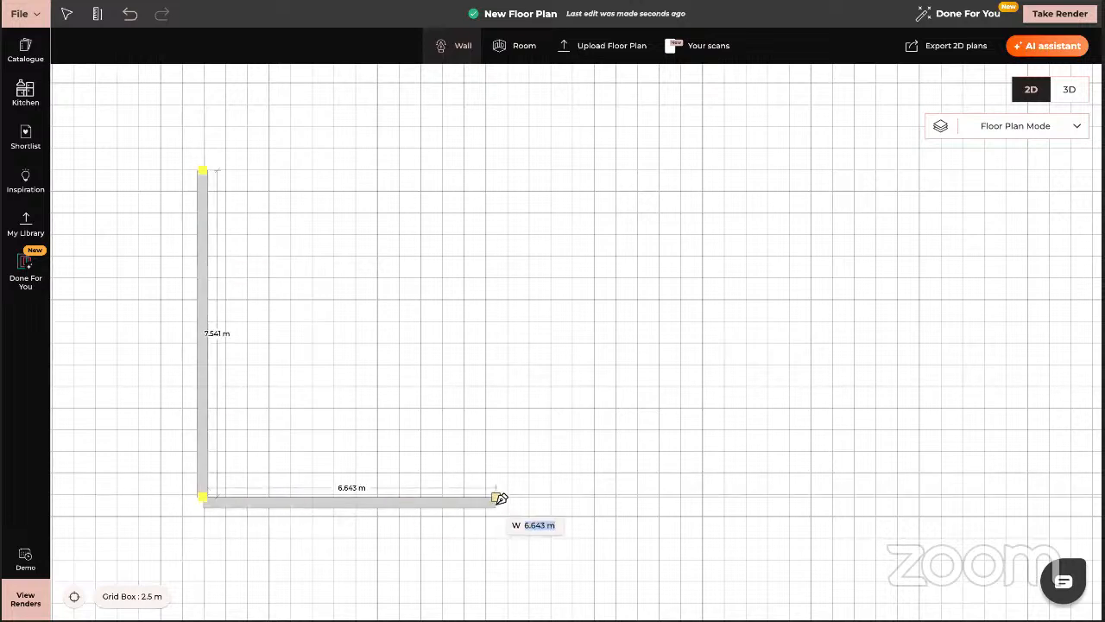
pyautogui.write('10')
pyautogui.write('.5')
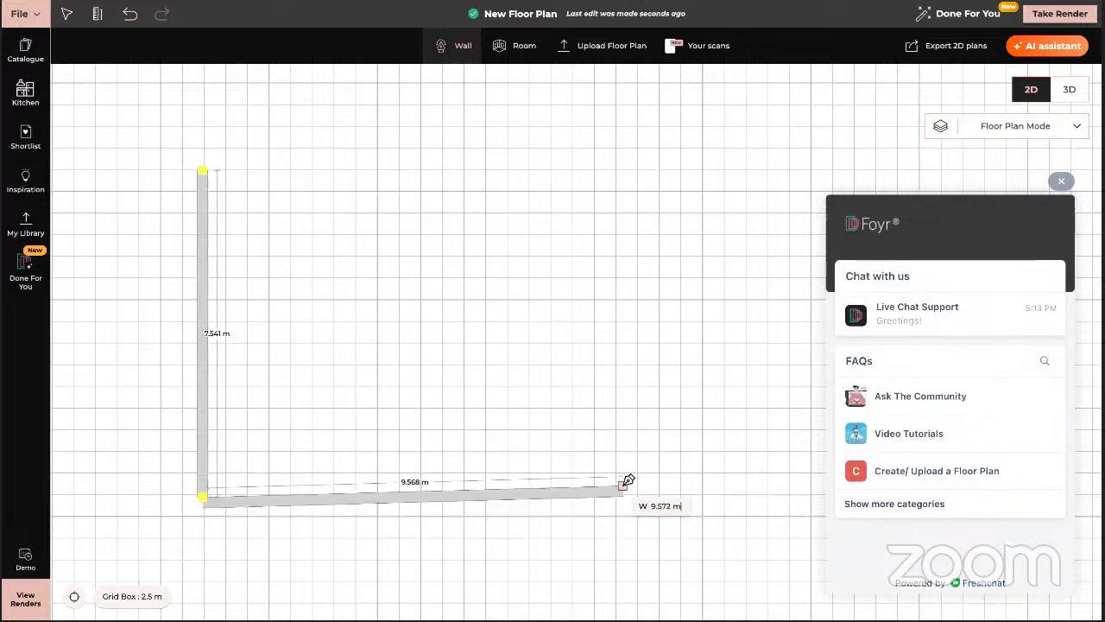
pyautogui.click(662, 499)
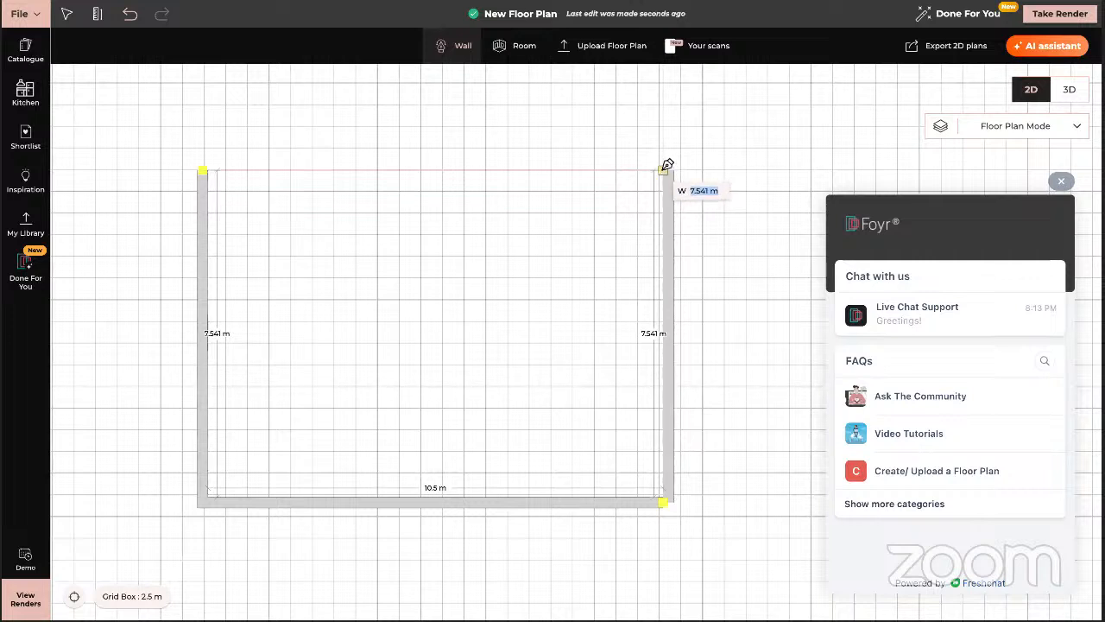
pyautogui.click(667, 165)
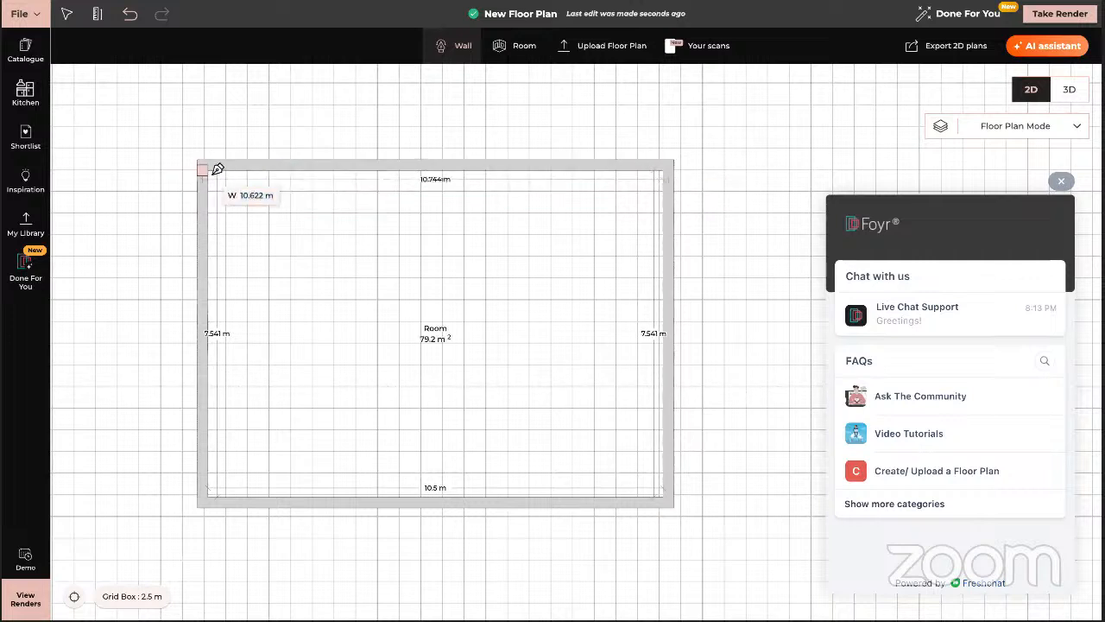
pyautogui.click(217, 170)
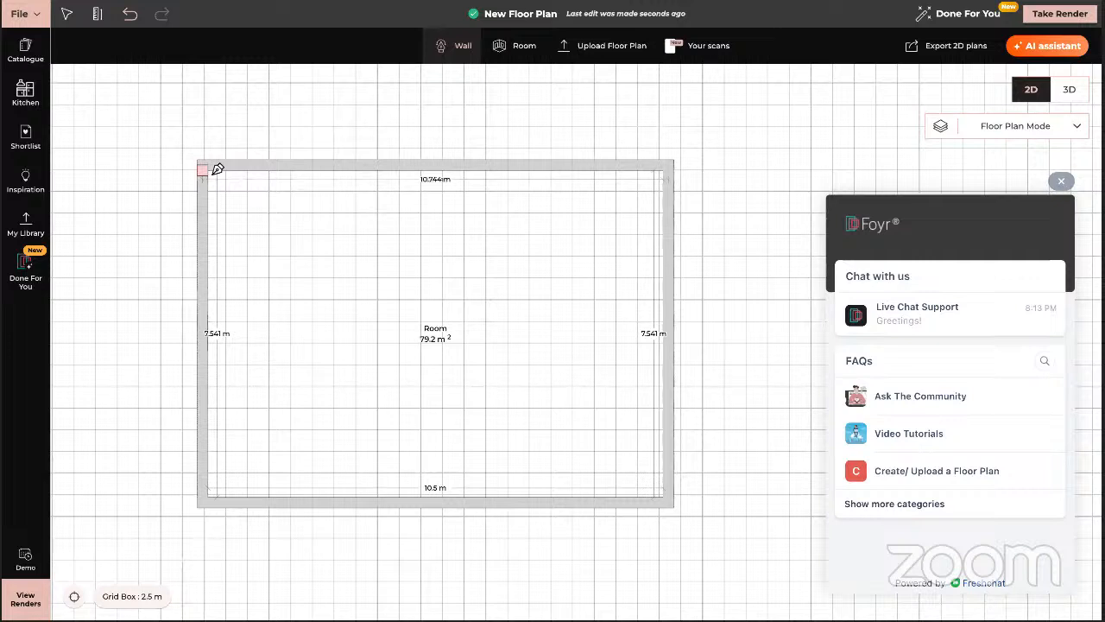
# Dismiss the chat support window and delete the room drawn from walls.
pyautogui.click(430, 314)
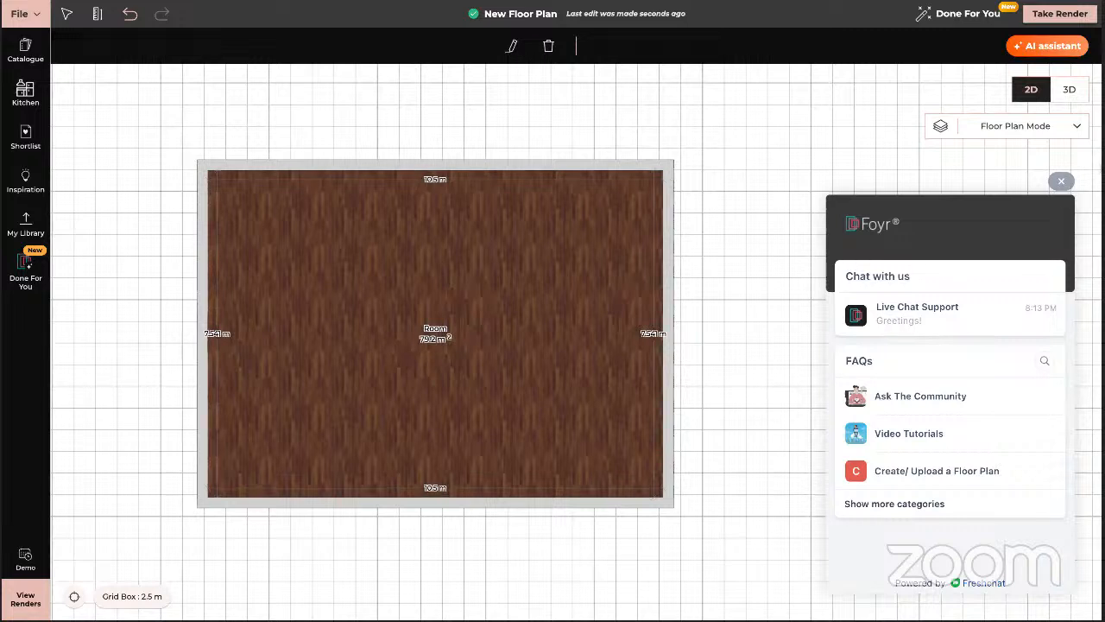
pyautogui.click(1061, 181)
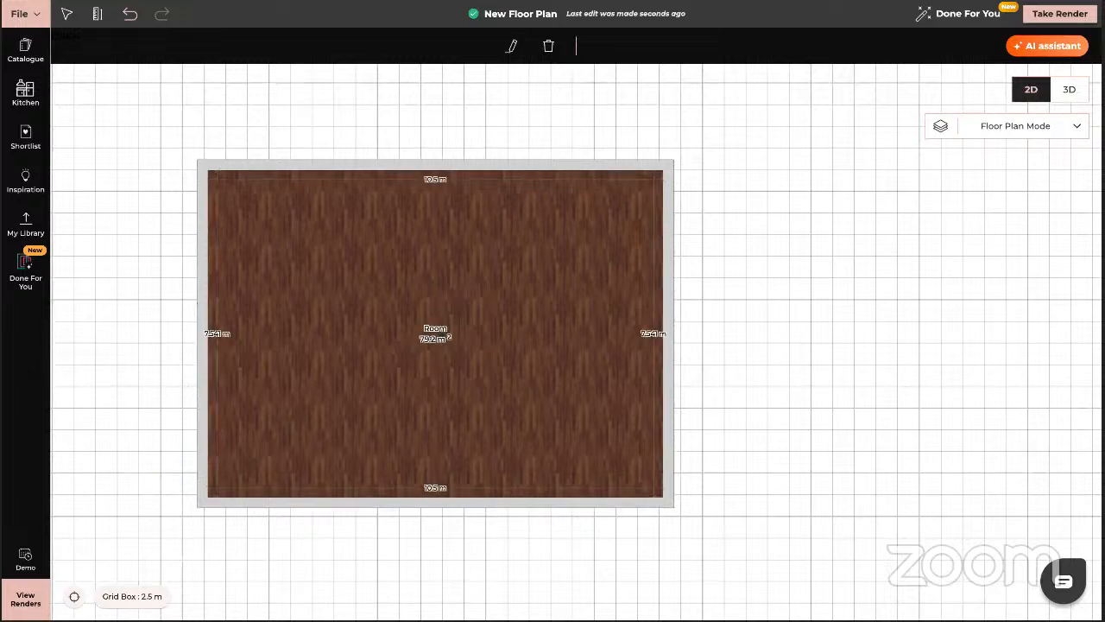
pyautogui.press('Delete')
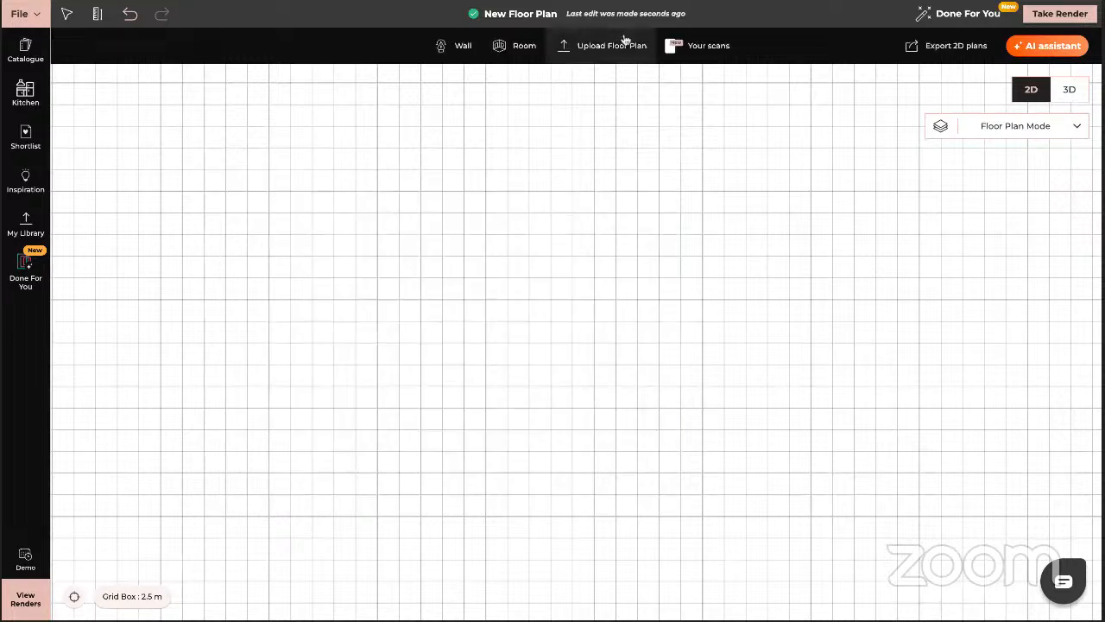
# Draw a rectangular room about 8.97 m wide and 7.35 m high with the Room tool.
pyautogui.click(511, 54)
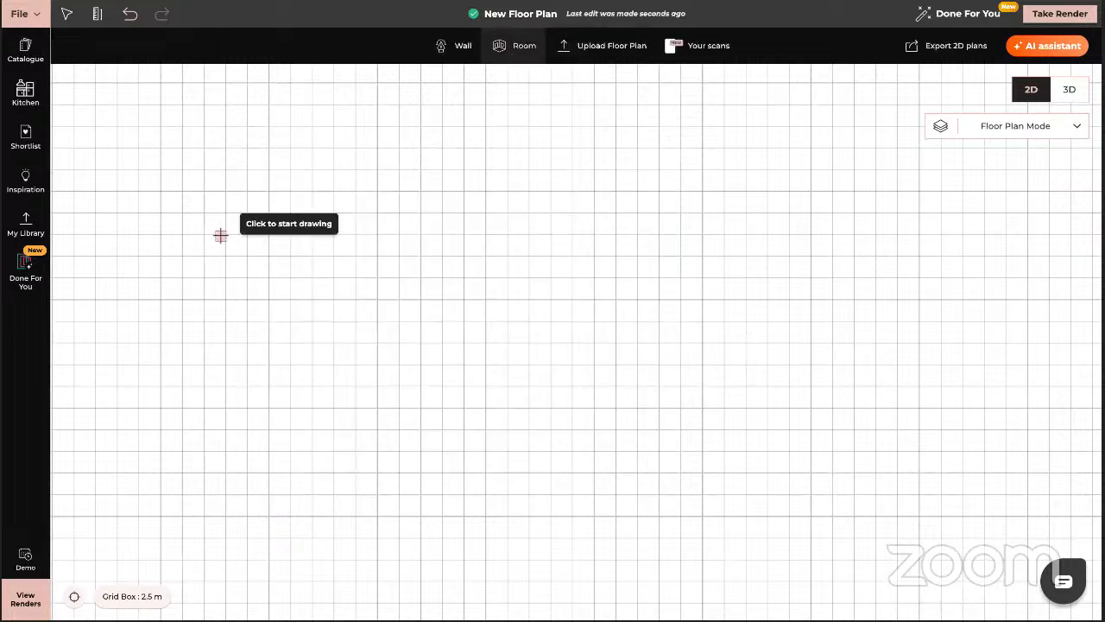
pyautogui.click(204, 188)
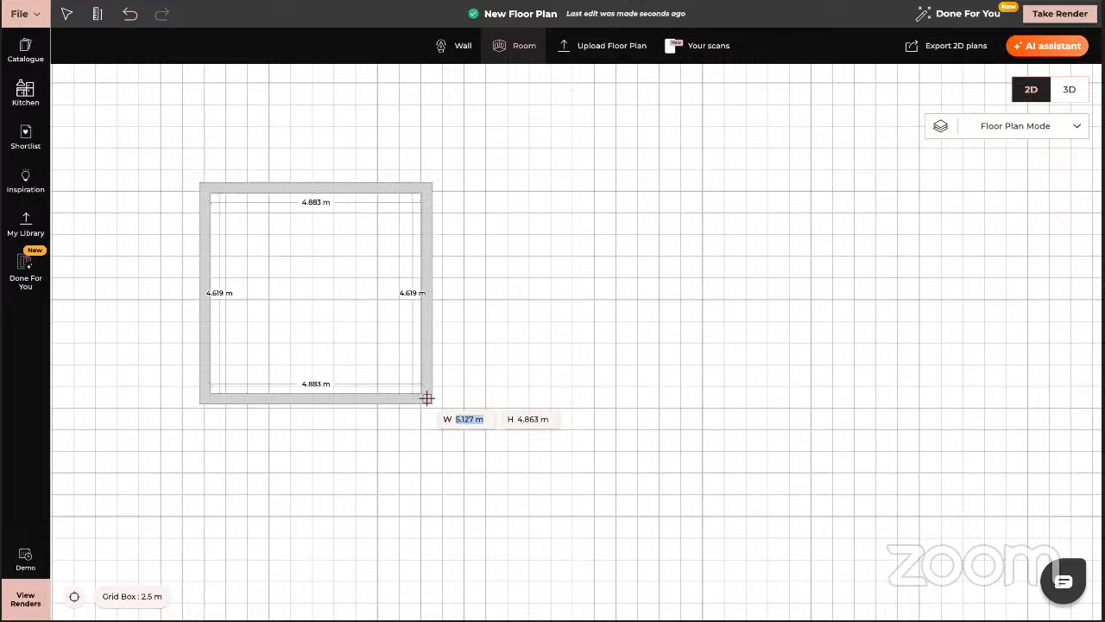
pyautogui.moveTo(426, 398)
pyautogui.mouseDown()
pyautogui.moveTo(565, 454)
pyautogui.moveTo(621, 493)
pyautogui.moveTo(604, 516)
pyautogui.mouseUp()
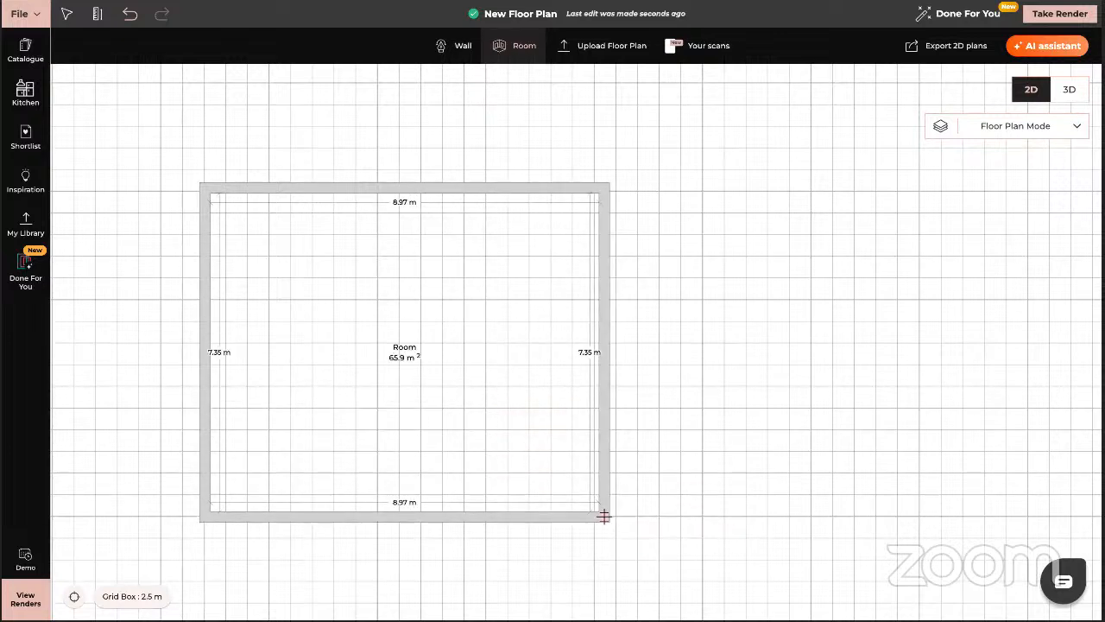
pyautogui.press('Escape')
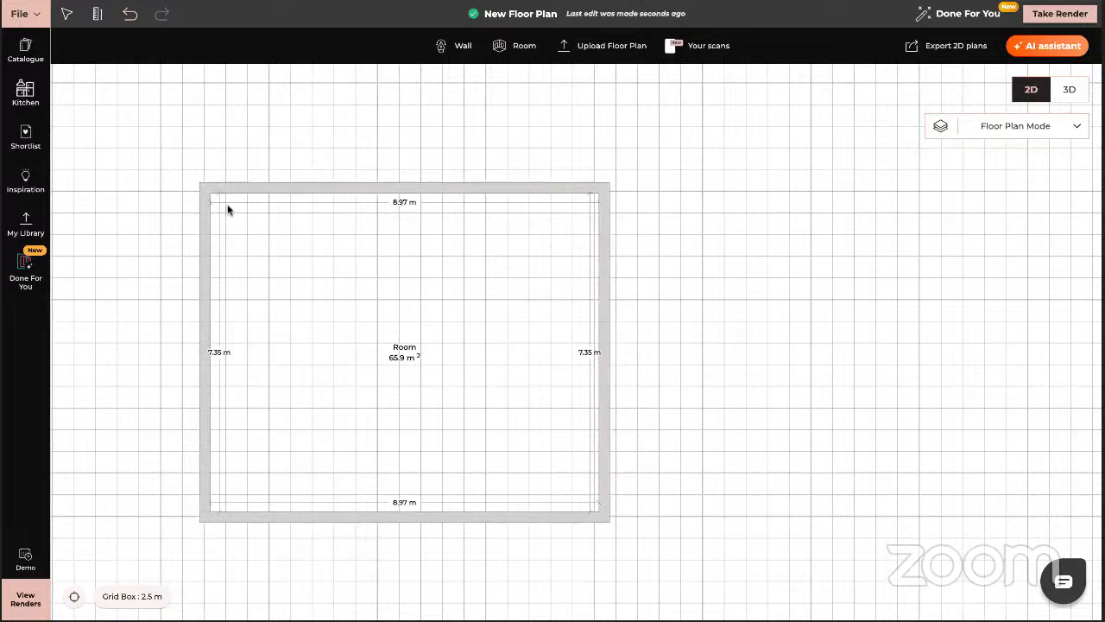
# Set the room's width to 10.25 m by moving its left wall.
pyautogui.click(205, 265)
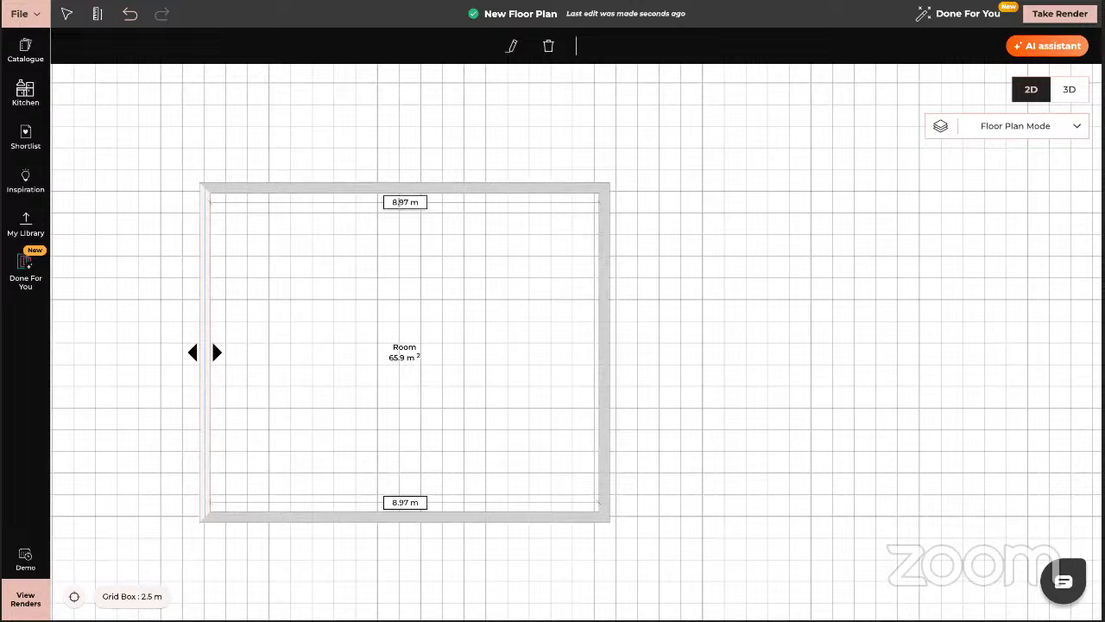
pyautogui.click(401, 202)
pyautogui.press('BackSpace')
pyautogui.write('10.25')
pyautogui.press('Return')
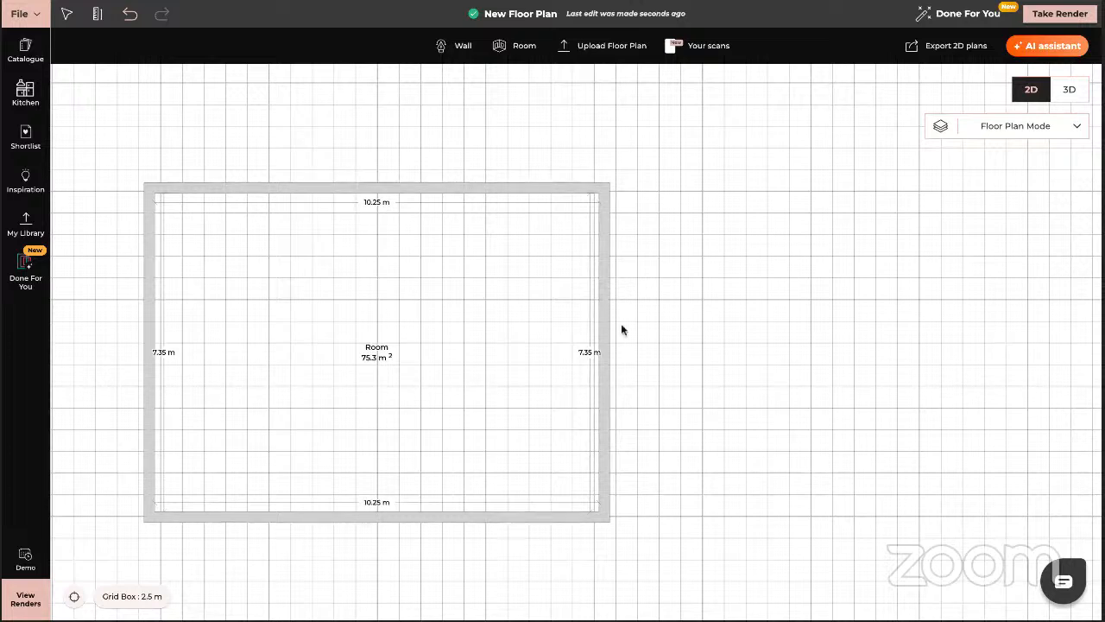
# Change the height type of the room's upper wall to Partial Wall.
pyautogui.click(378, 194)
pyautogui.click(513, 47)
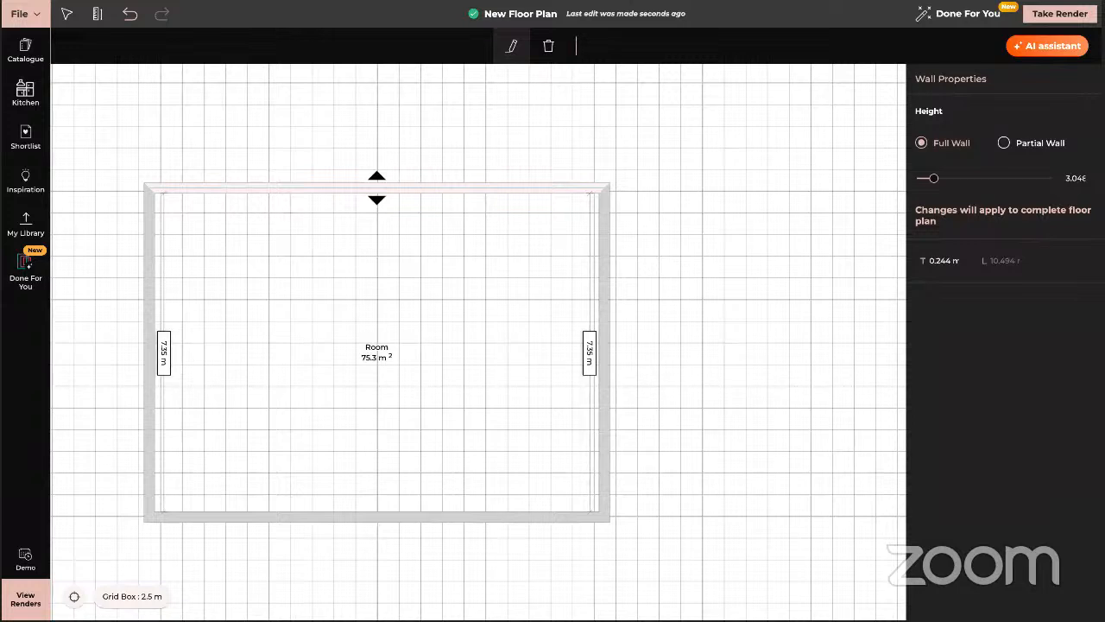
pyautogui.click(1005, 143)
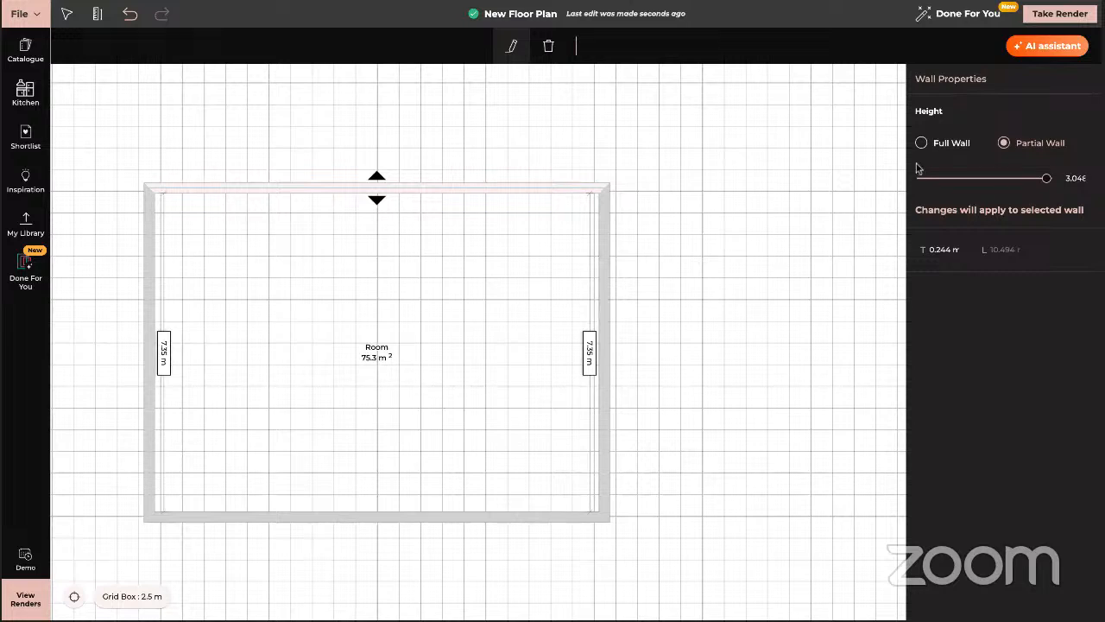
# Delete the 10.25 m wide room from the floor plan.
pyautogui.click(367, 329)
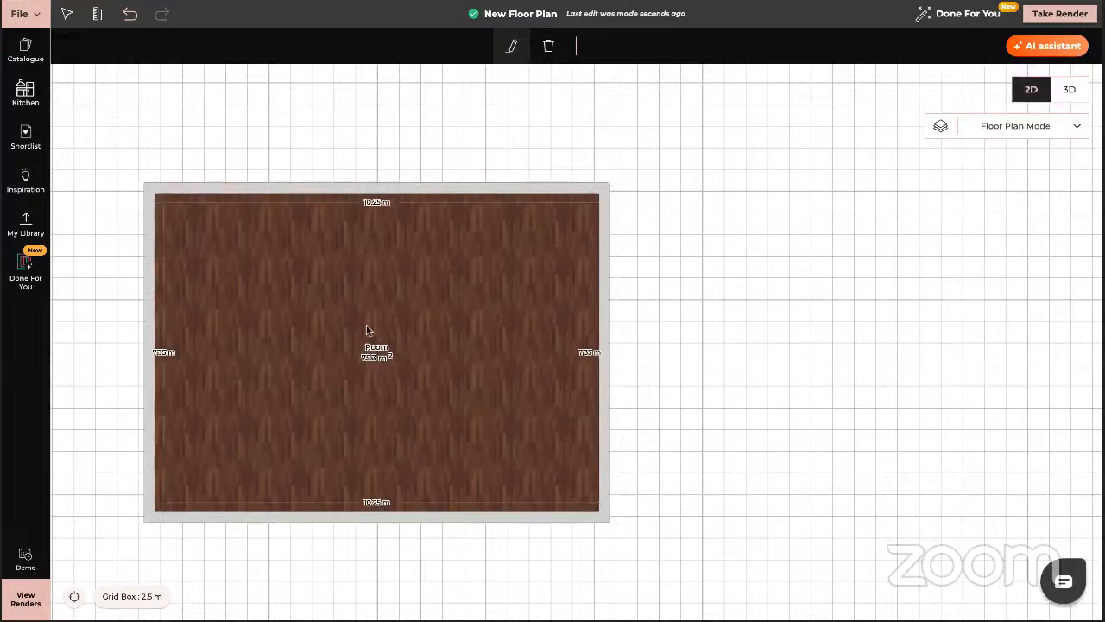
pyautogui.press('Delete')
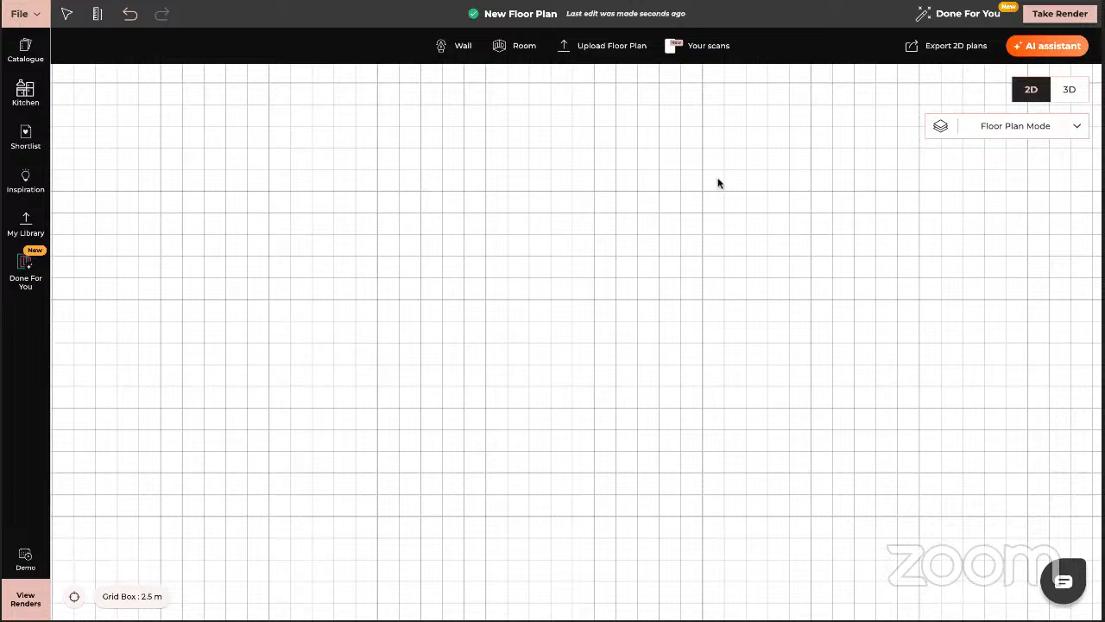
# Upload a floor plan image with the Trace it yourself option and crop it closely around the outer walls.
pyautogui.click(604, 49)
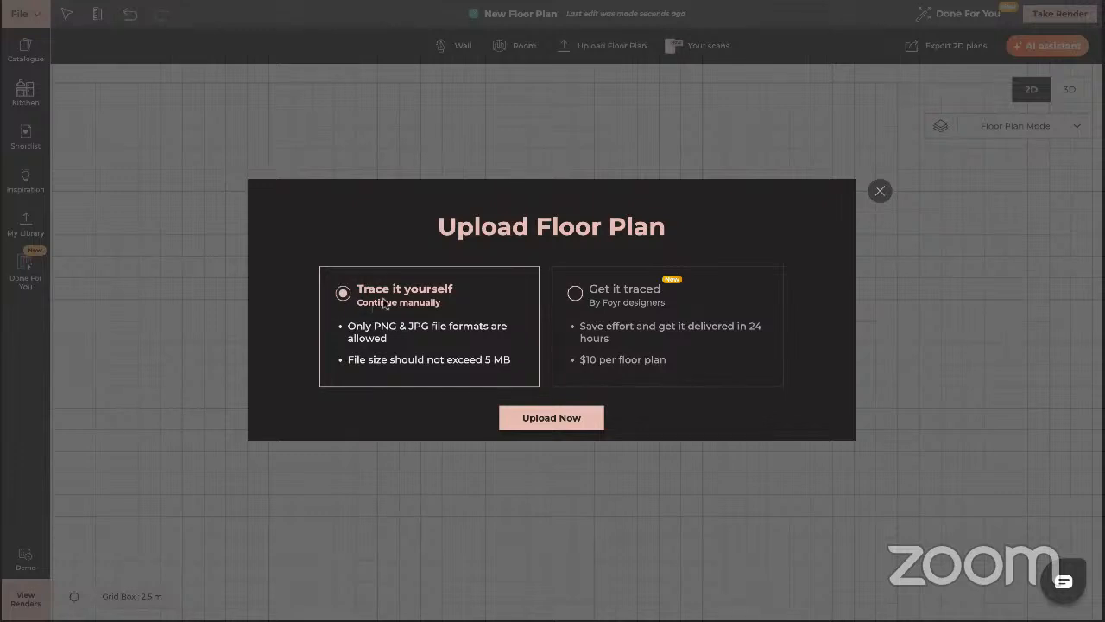
pyautogui.click(556, 427)
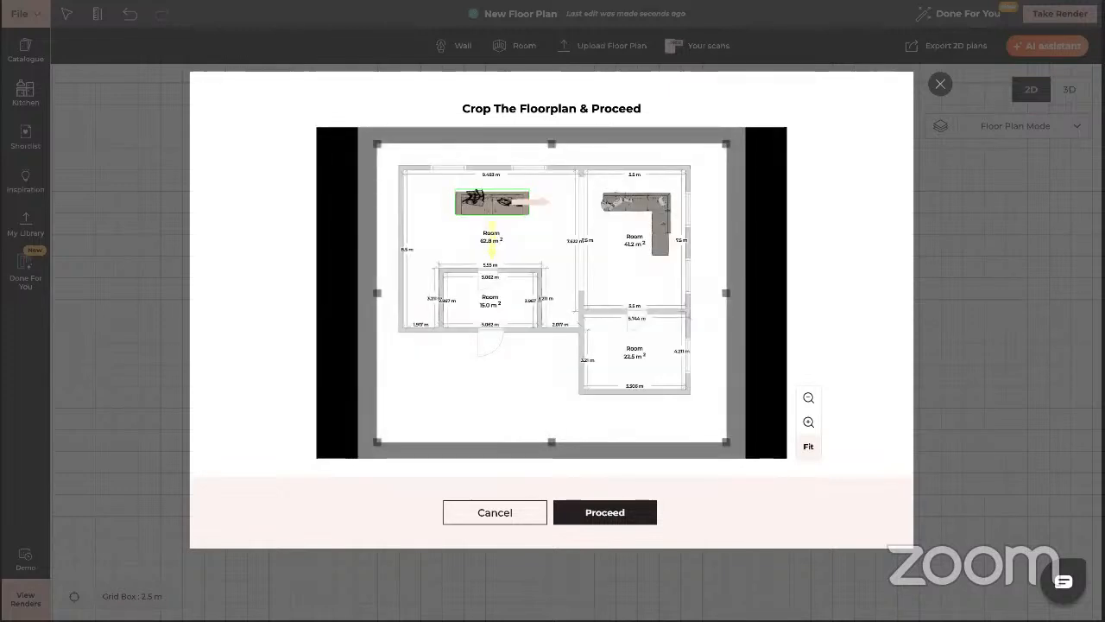
pyautogui.moveTo(738, 294); pyautogui.dragTo(714, 293)
pyautogui.moveTo(540, 442); pyautogui.dragTo(539, 417)
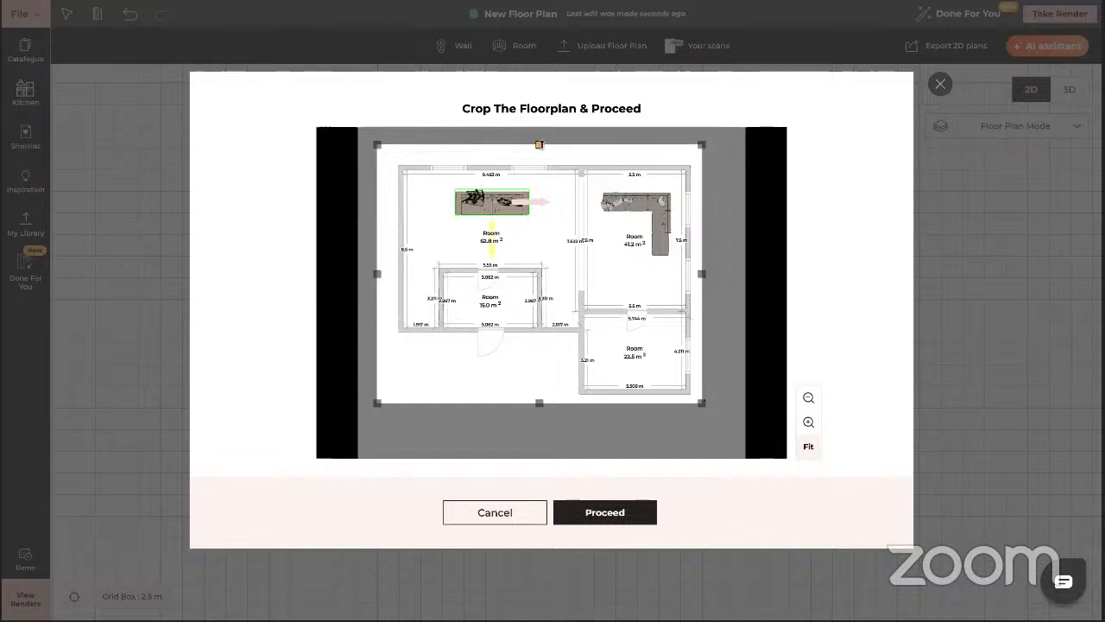
pyautogui.moveTo(539, 144); pyautogui.dragTo(538, 152)
pyautogui.moveTo(366, 276); pyautogui.dragTo(379, 277)
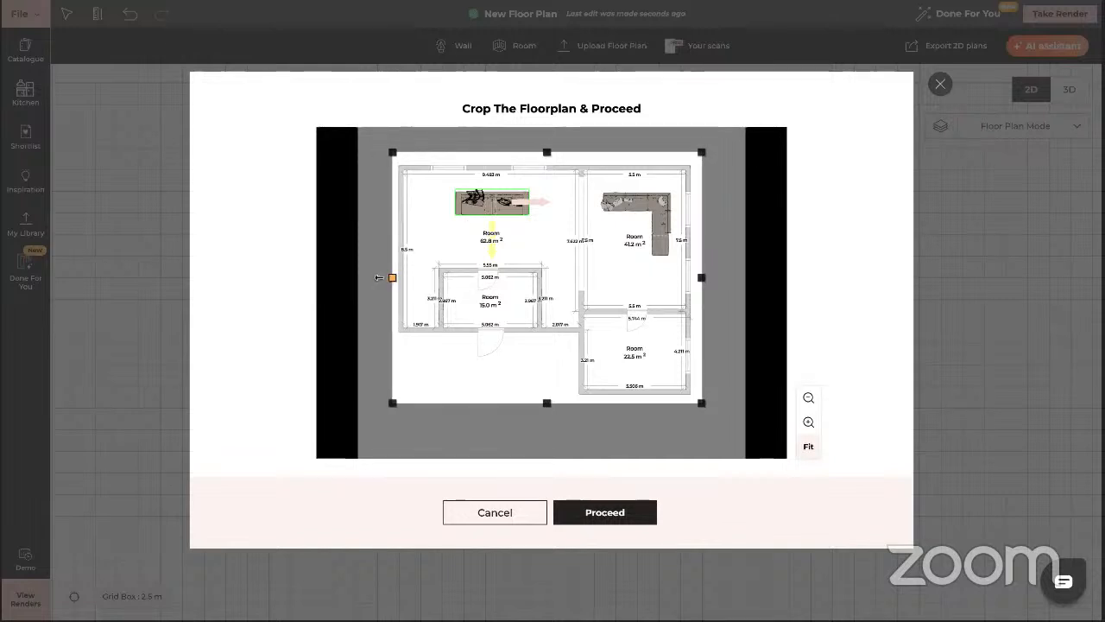
pyautogui.click(607, 517)
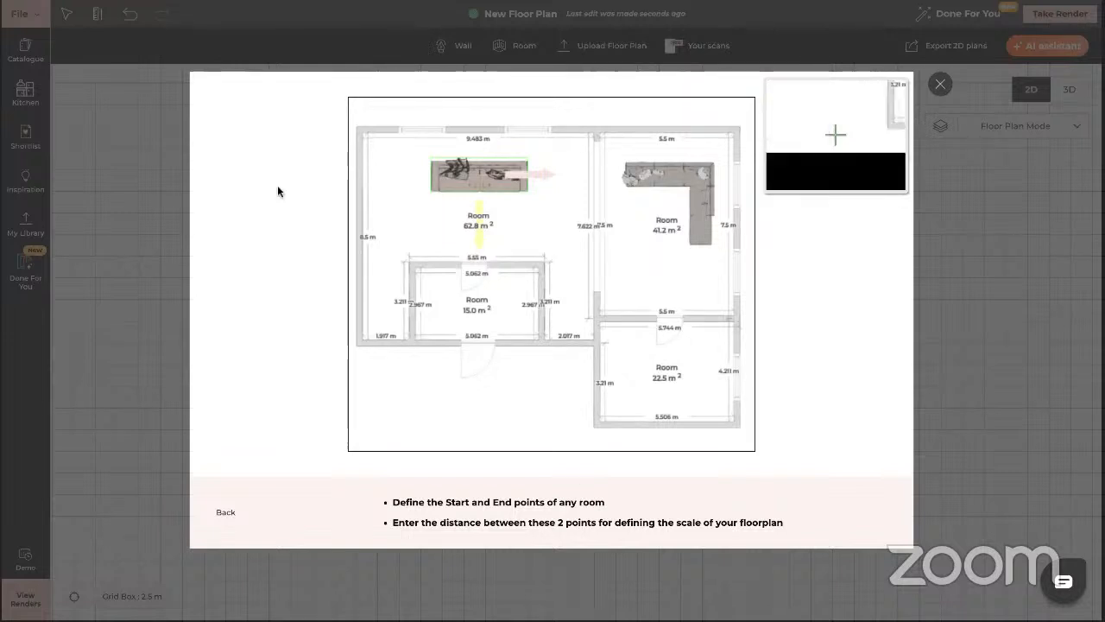
# Scale the floor plan image by marking the left outer wall from corner to corner and entering 8.5 m as its length.
pyautogui.click(364, 134)
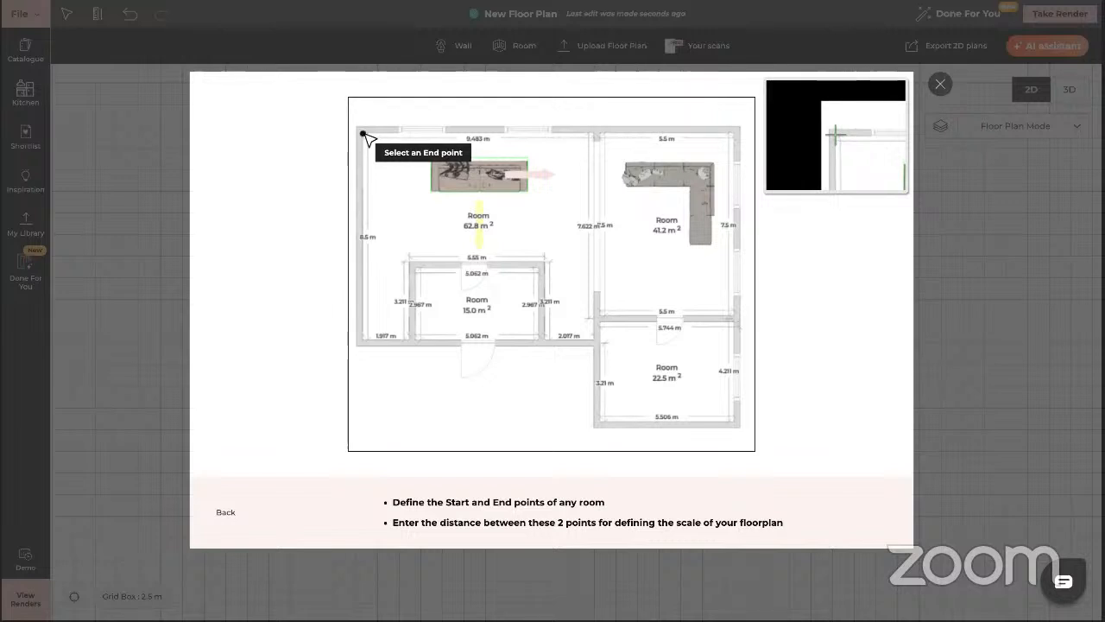
pyautogui.click(375, 340)
pyautogui.write('8.')
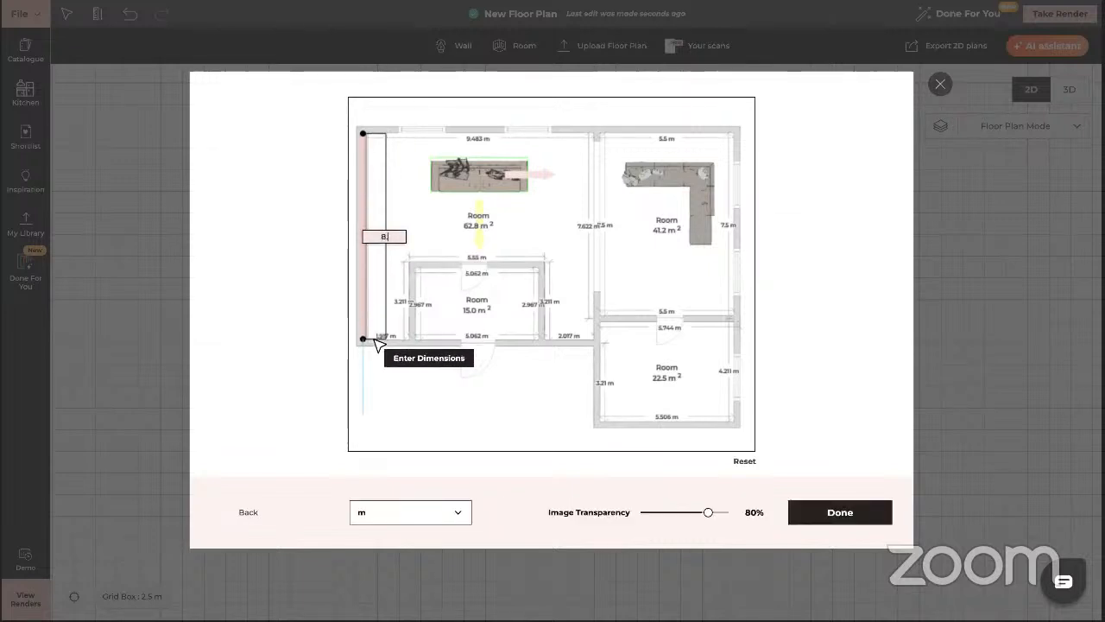
pyautogui.write('5')
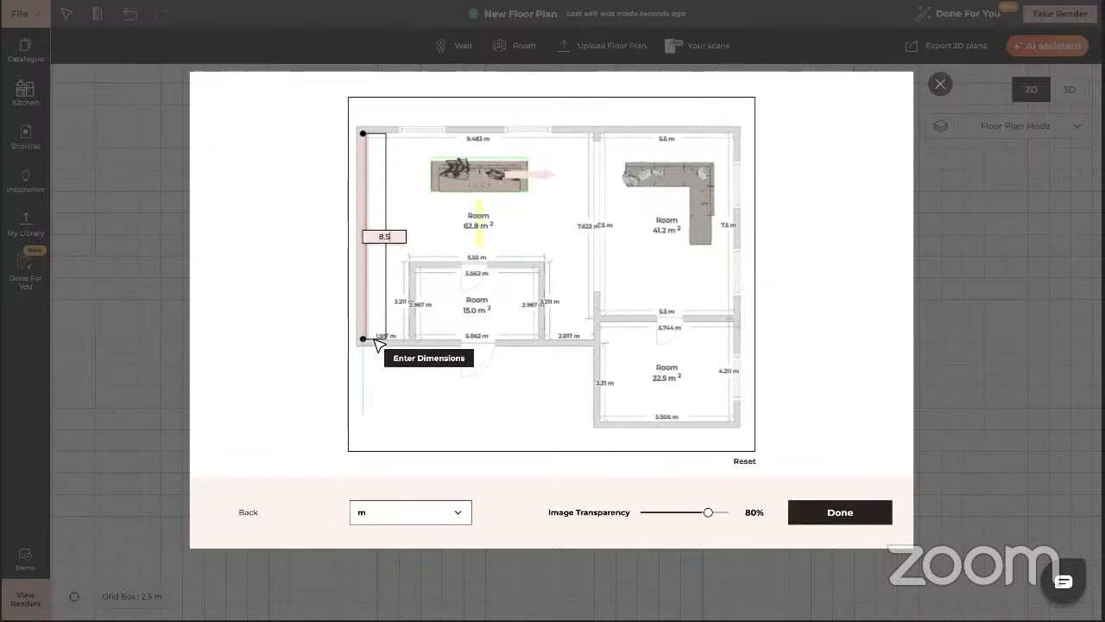
pyautogui.click(861, 514)
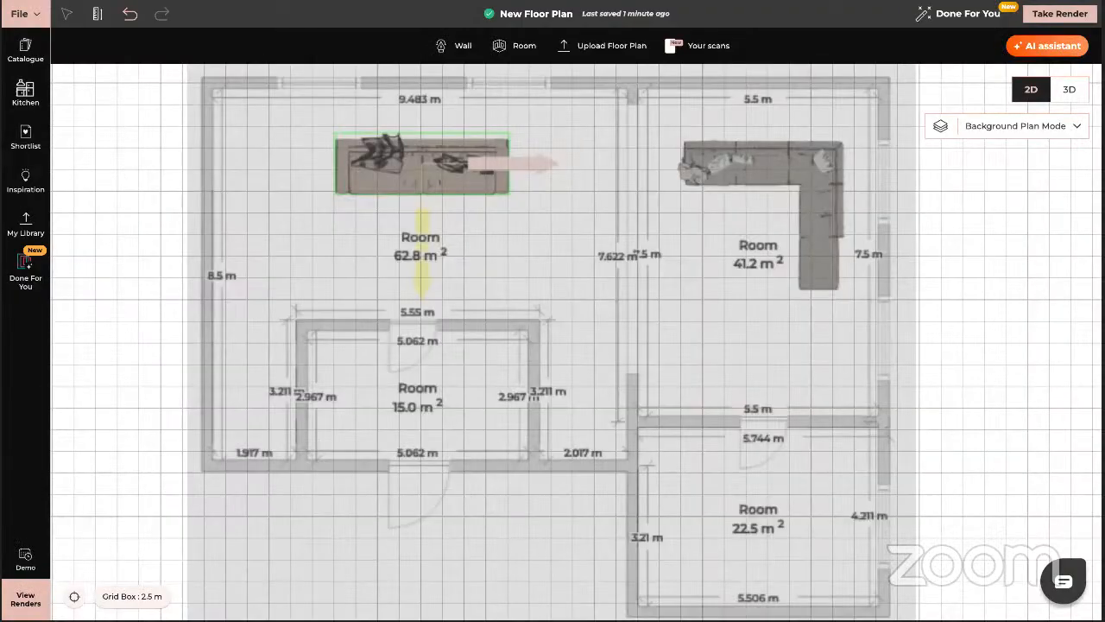
# Switch the 2D view from Background Plan Mode to Floor Plan Mode.
pyautogui.scroll(-3, 581, 376)
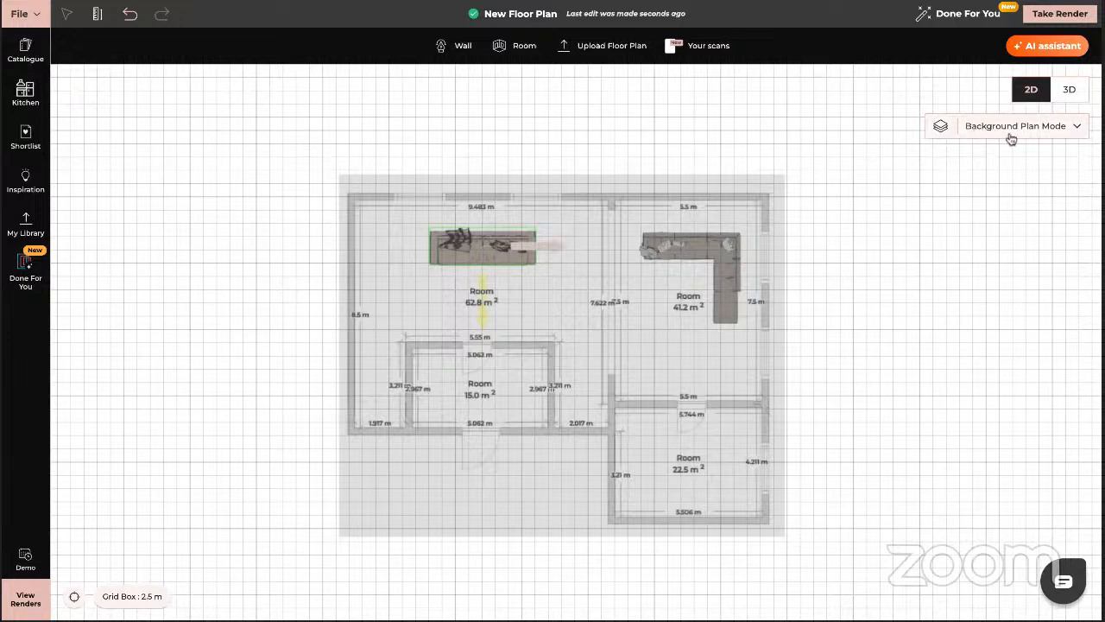
pyautogui.click(1078, 128)
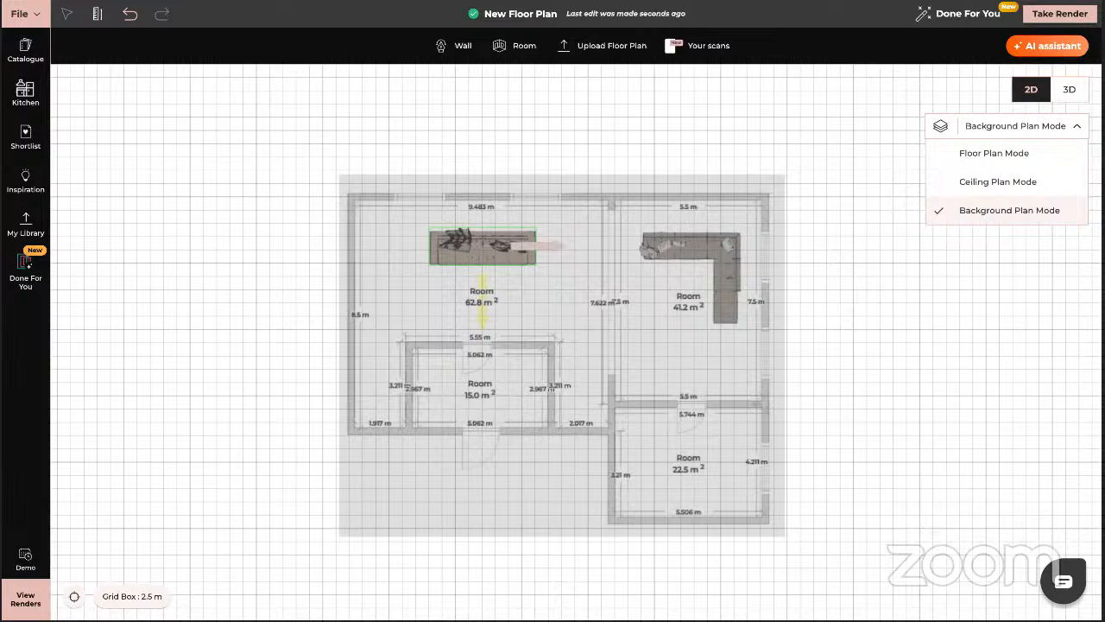
pyautogui.click(993, 155)
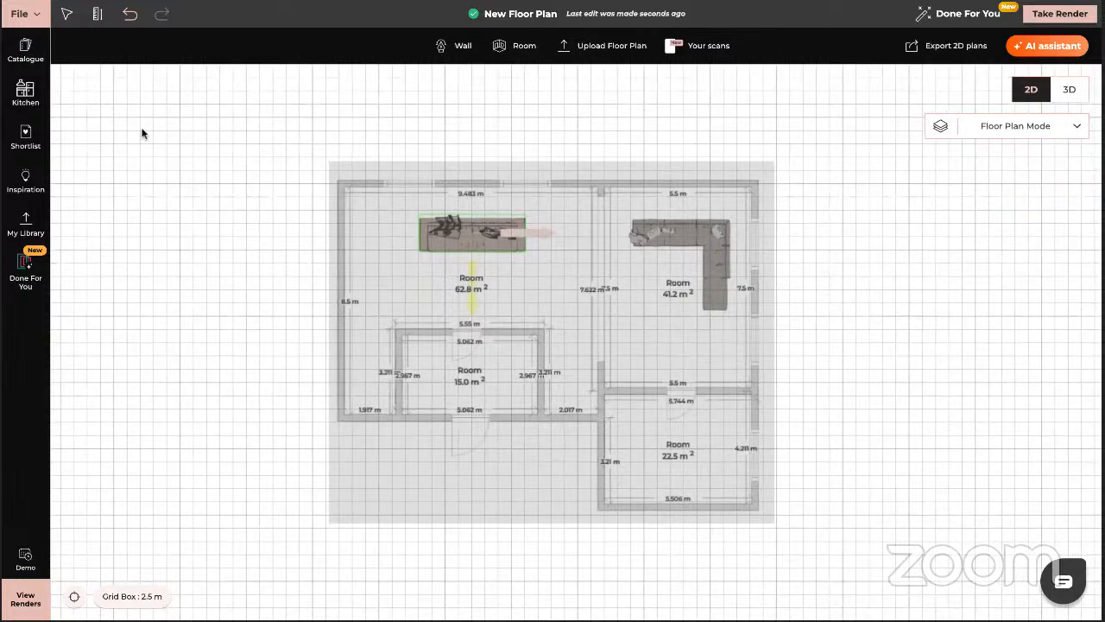
# Trace the large room with the Room tool along its outer walls on the floor plan image, about 9.5 × 8.6 m.
pyautogui.click(522, 52)
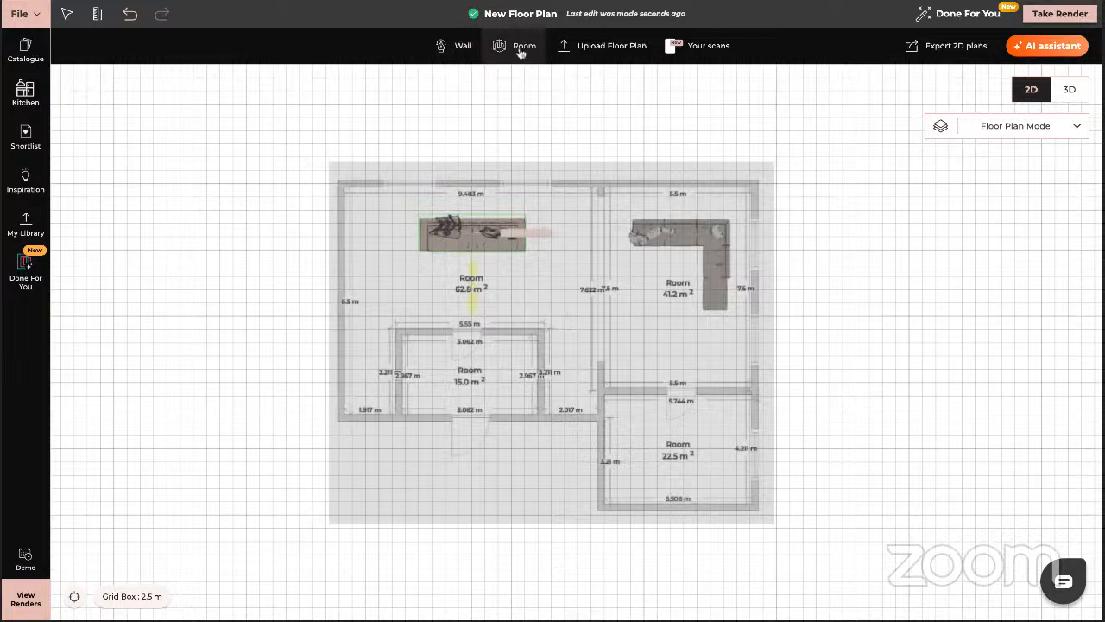
pyautogui.click(341, 184)
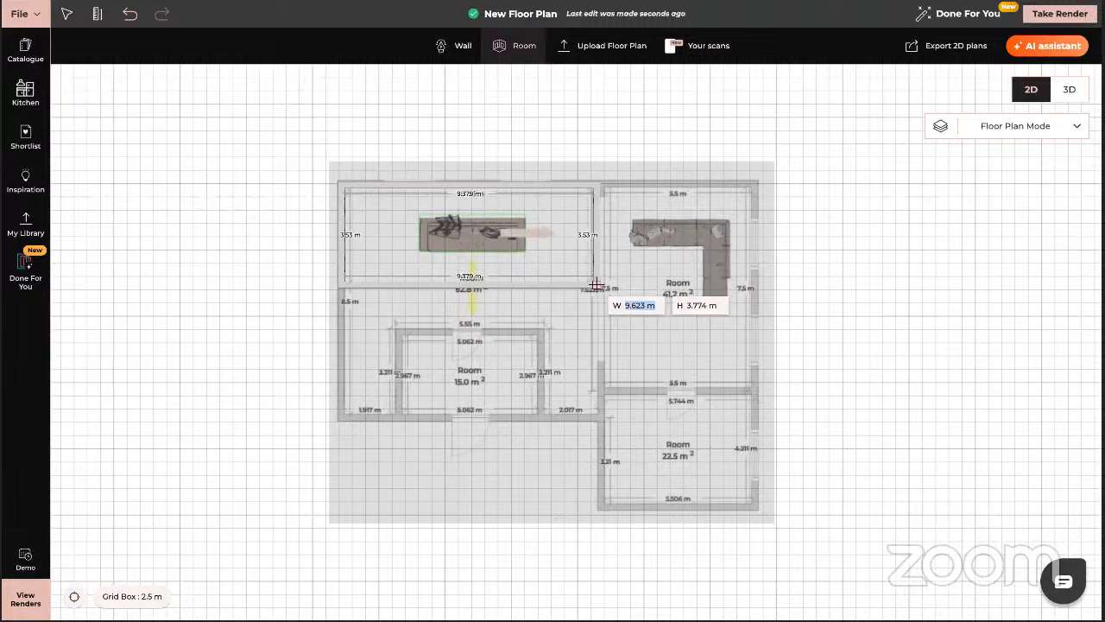
pyautogui.click(600, 419)
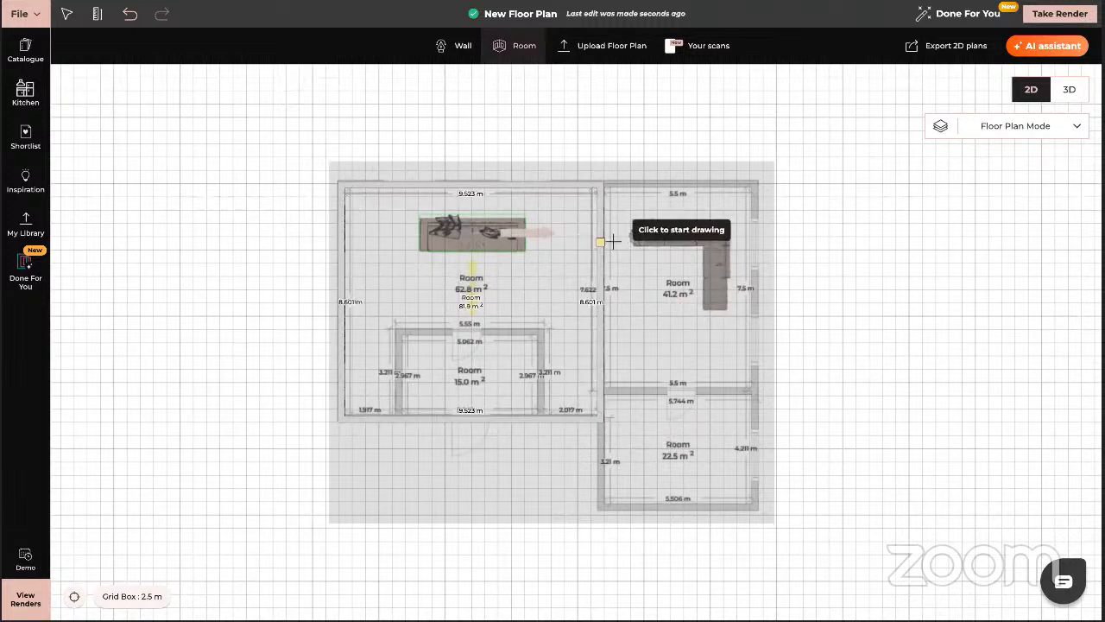
# Trace the two adjoining rooms east of the large one over the plan image, about 5.5 × 7.6 m and 5.5 × 4.1 m.
pyautogui.click(611, 189)
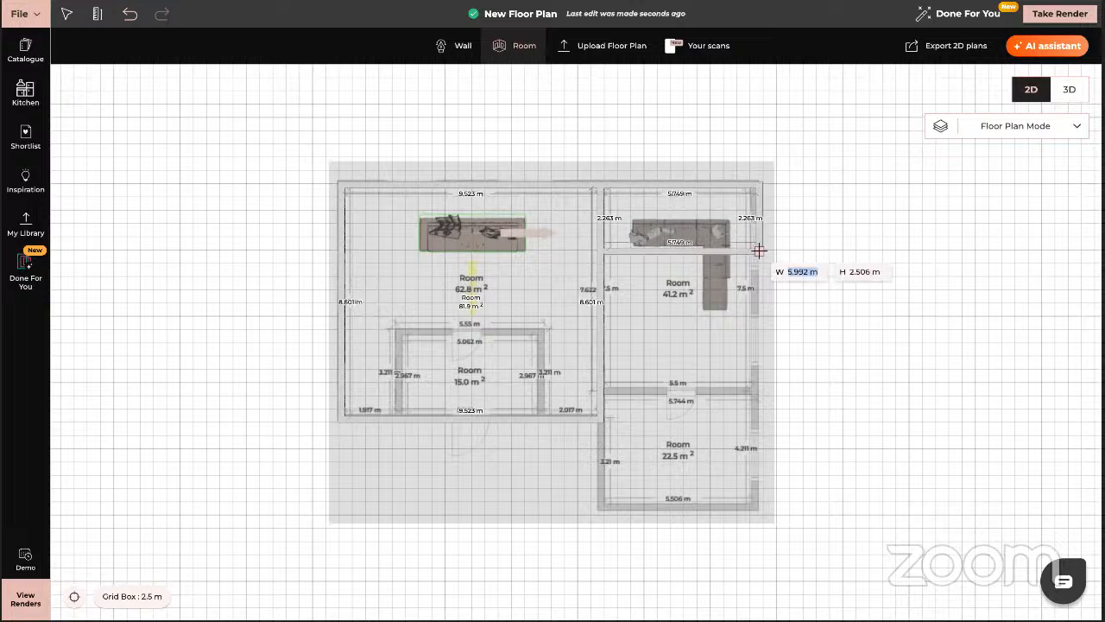
pyautogui.click(754, 391)
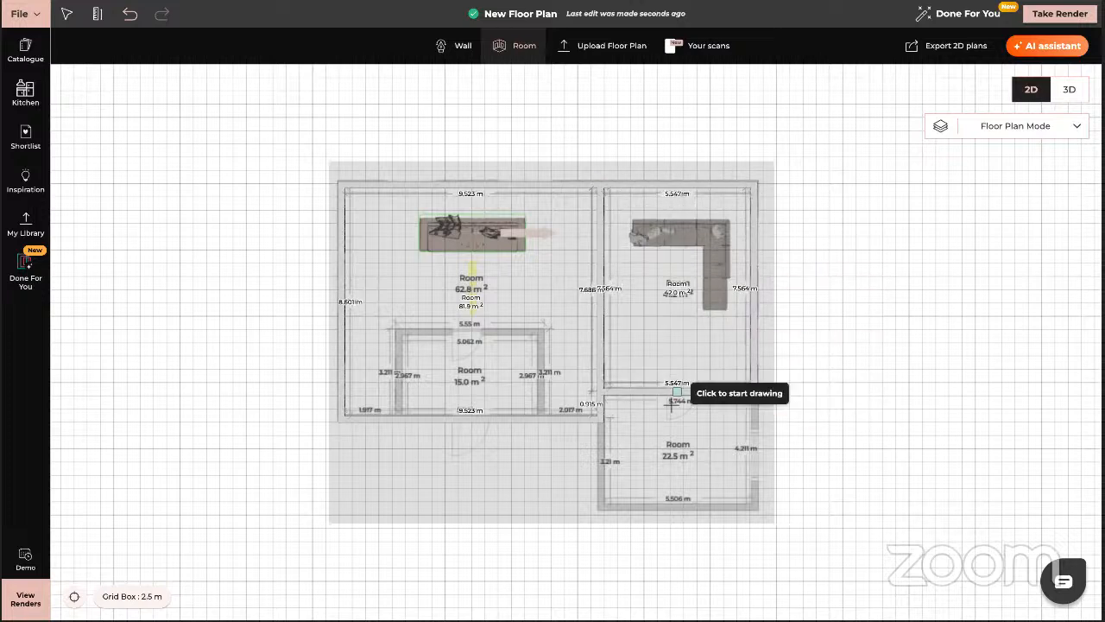
pyautogui.click(604, 395)
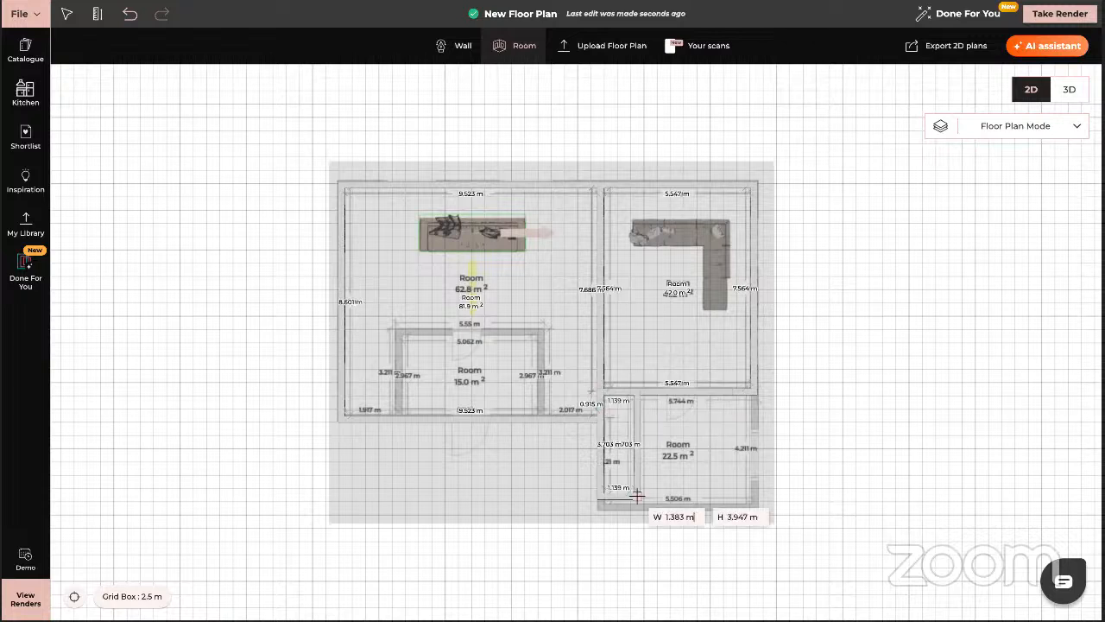
pyautogui.click(754, 506)
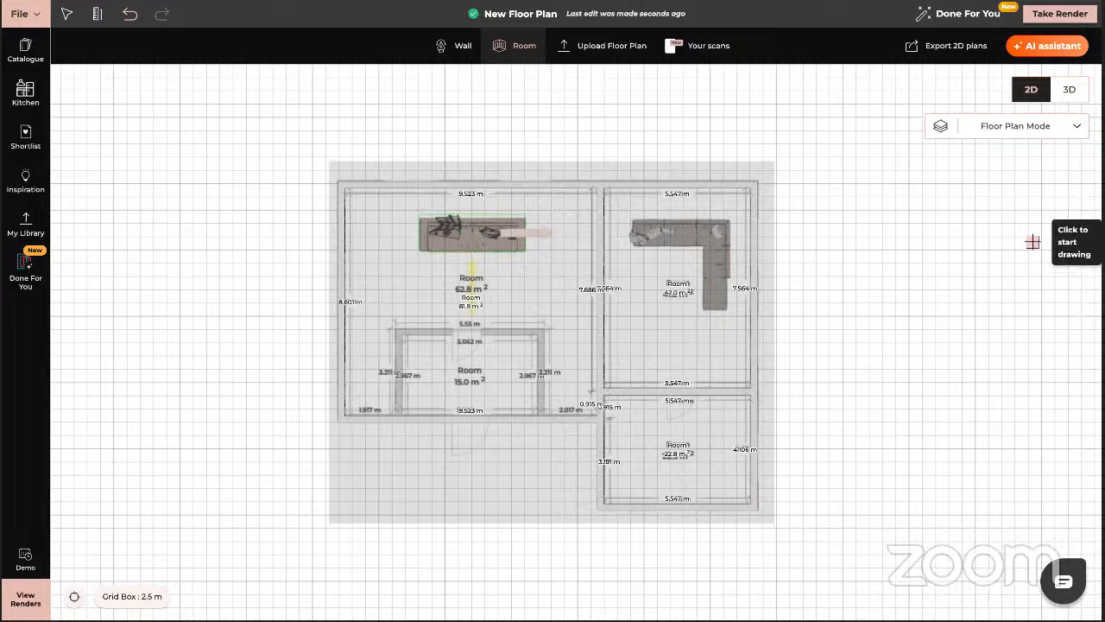
# Switch the 2D view to Background Plan Mode, move the floor plan image off the traced rooms and delete it.
pyautogui.click(1076, 131)
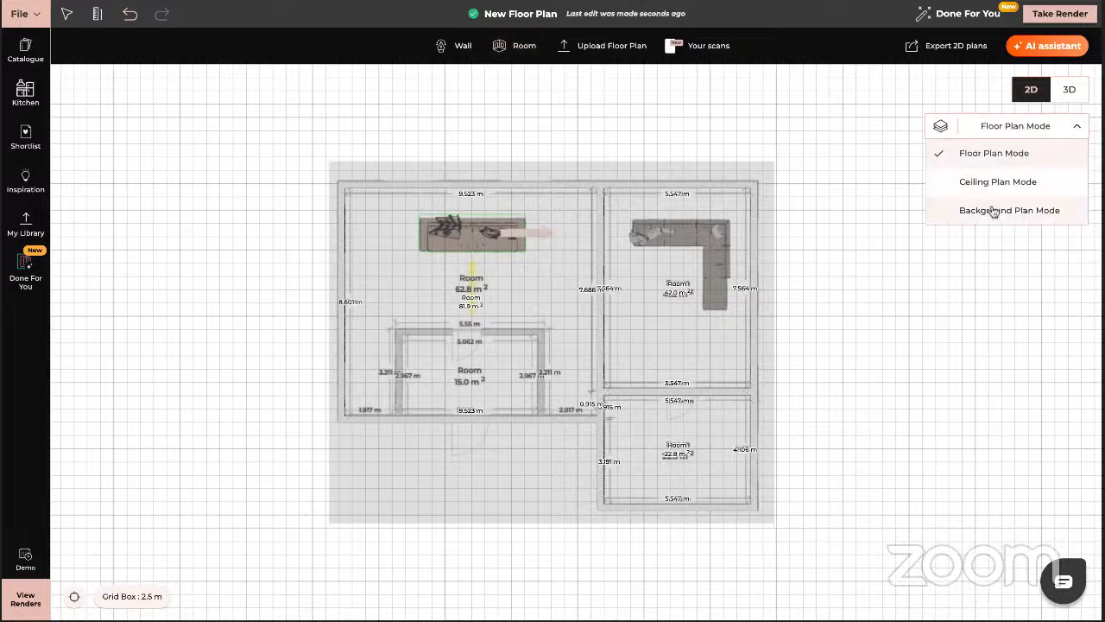
pyautogui.click(994, 211)
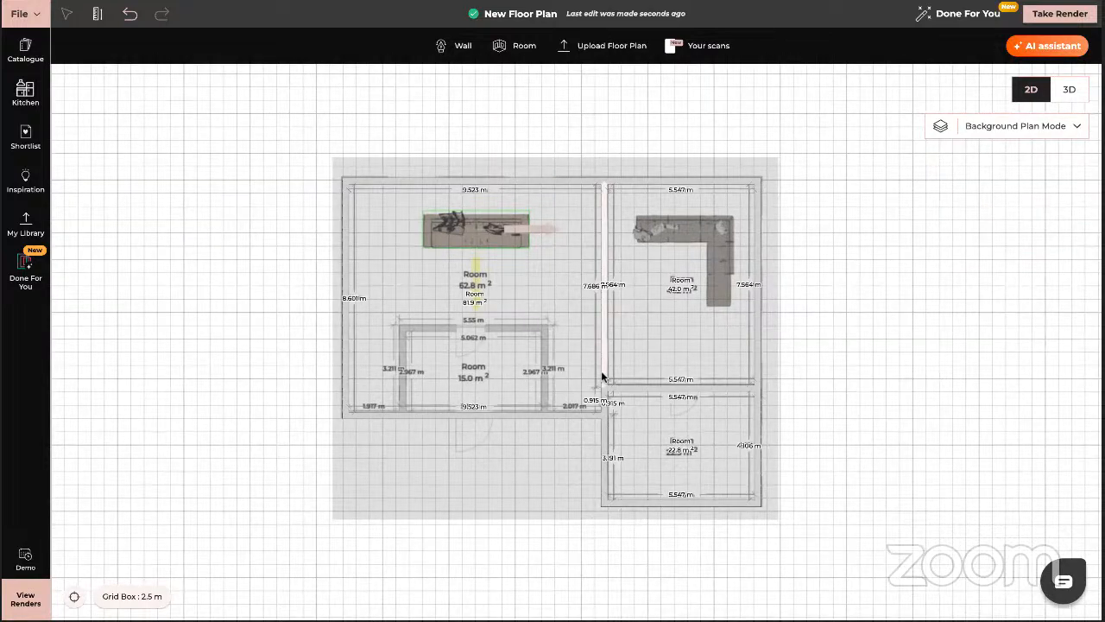
pyautogui.moveTo(499, 458)
pyautogui.mouseDown()
pyautogui.moveTo(183, 447)
pyautogui.moveTo(63, 474)
pyautogui.mouseUp()
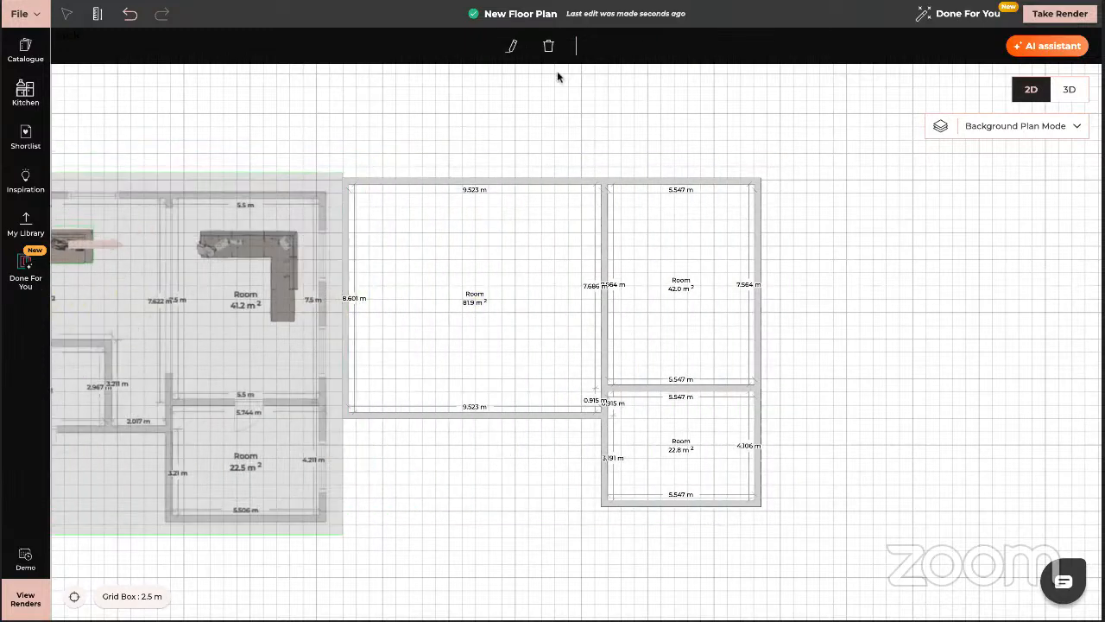
pyautogui.click(548, 45)
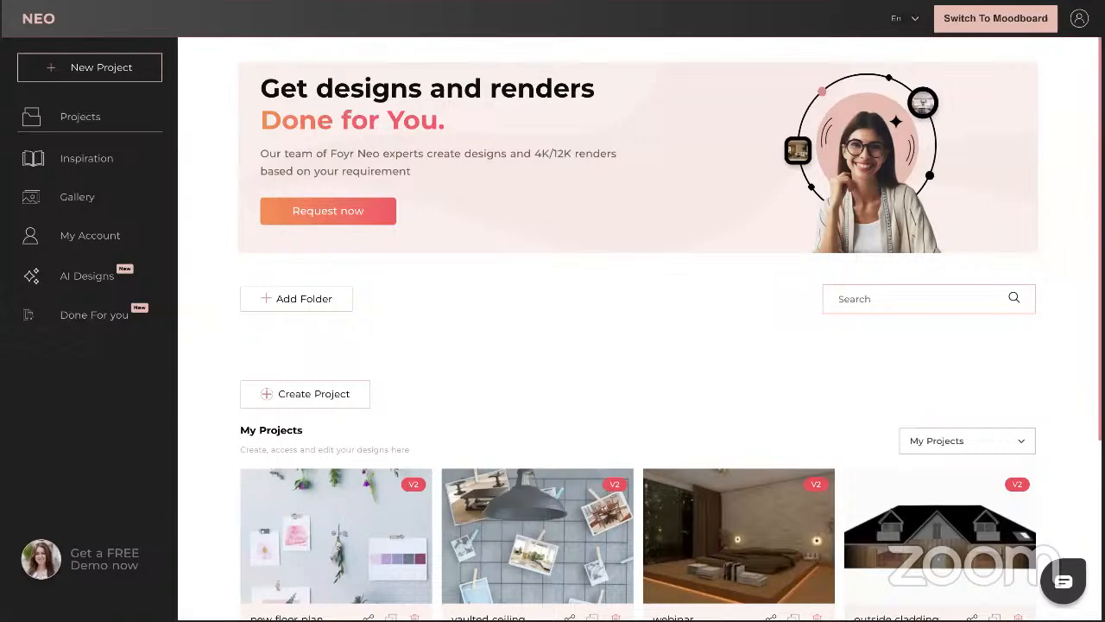
# Examine the sharing options of the new floor plan project, including email invitation, edit access and copy link, and close them.
pyautogui.scroll(-1, 461, 467)
pyautogui.scroll(-3, 458, 465)
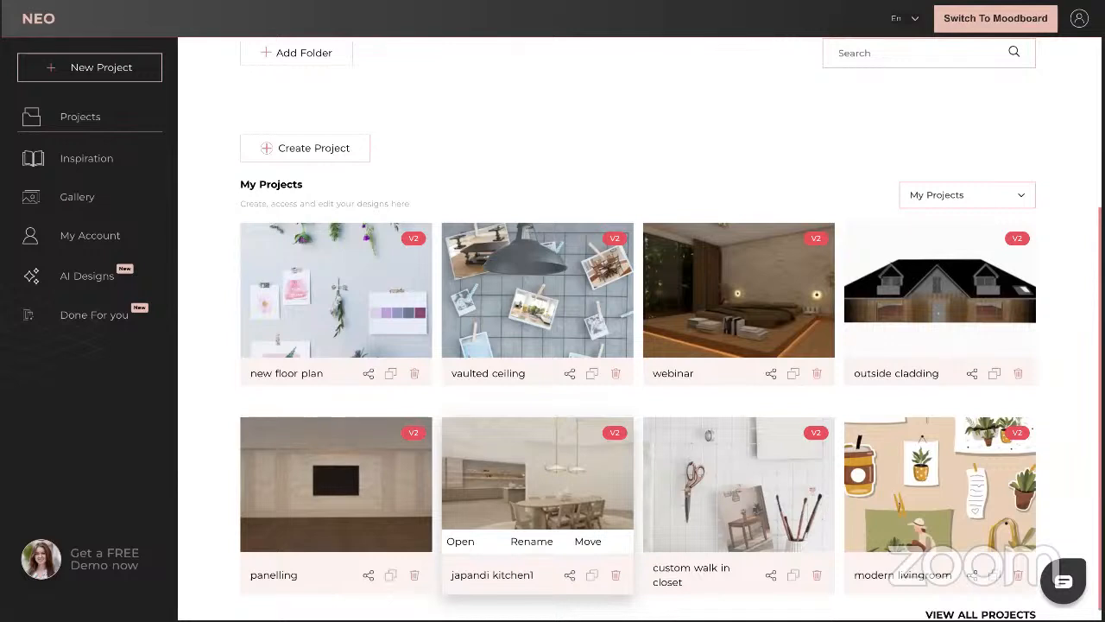
pyautogui.moveTo(355, 358)
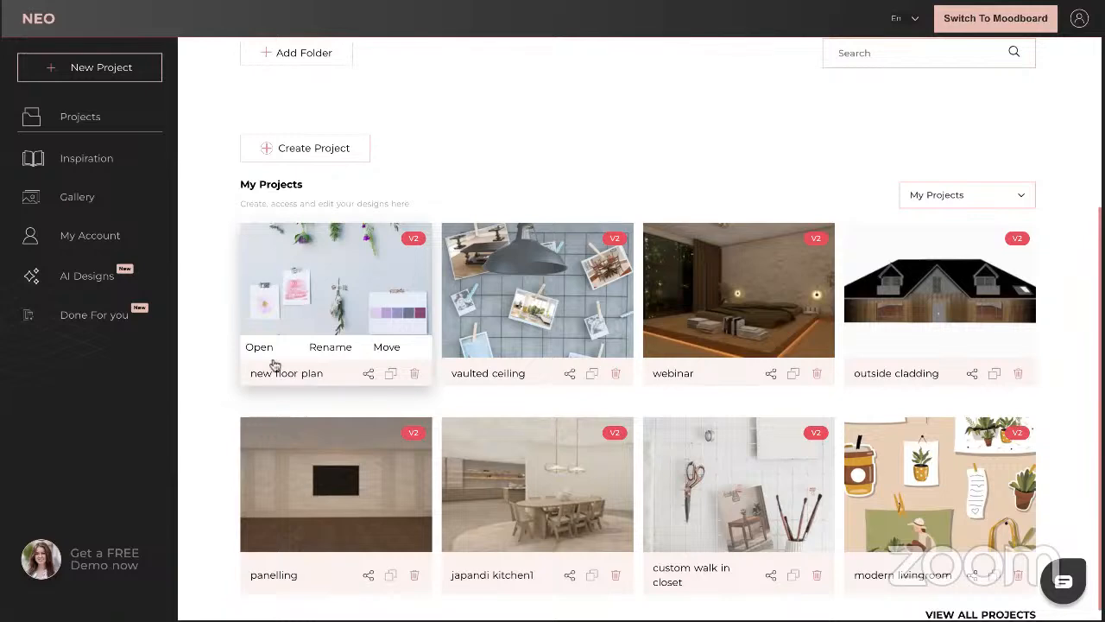
pyautogui.click(369, 377)
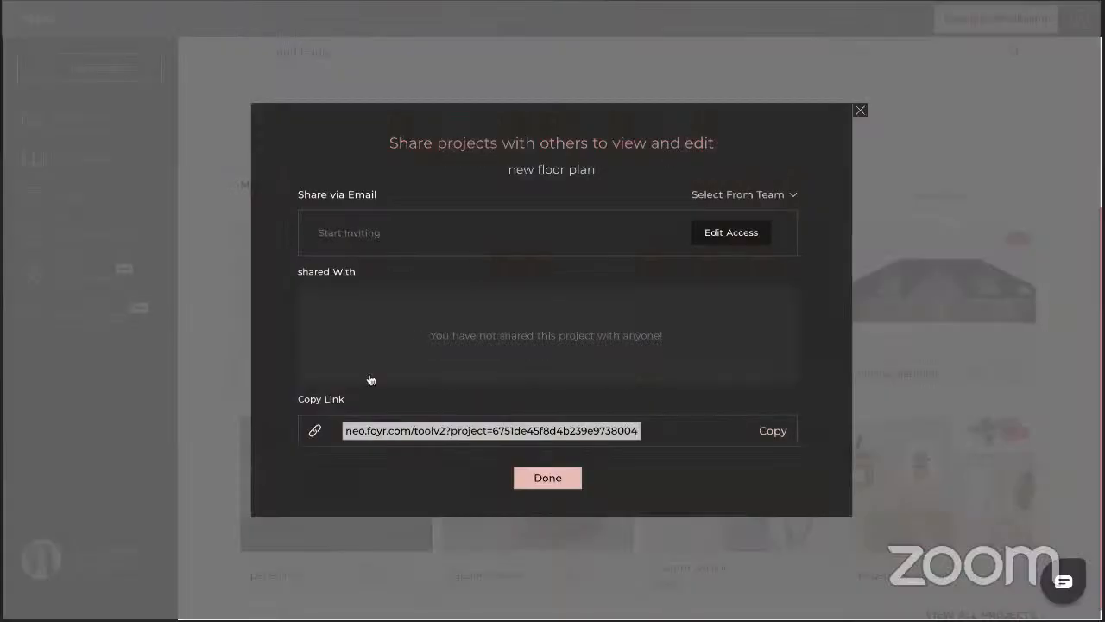
pyautogui.click(378, 232)
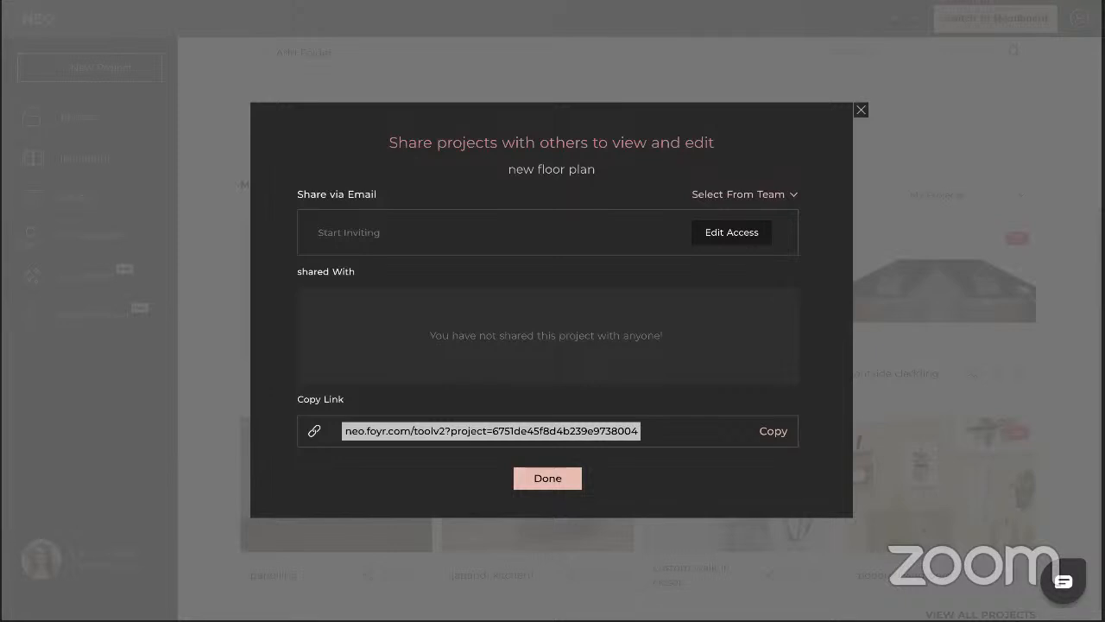
pyautogui.click(861, 111)
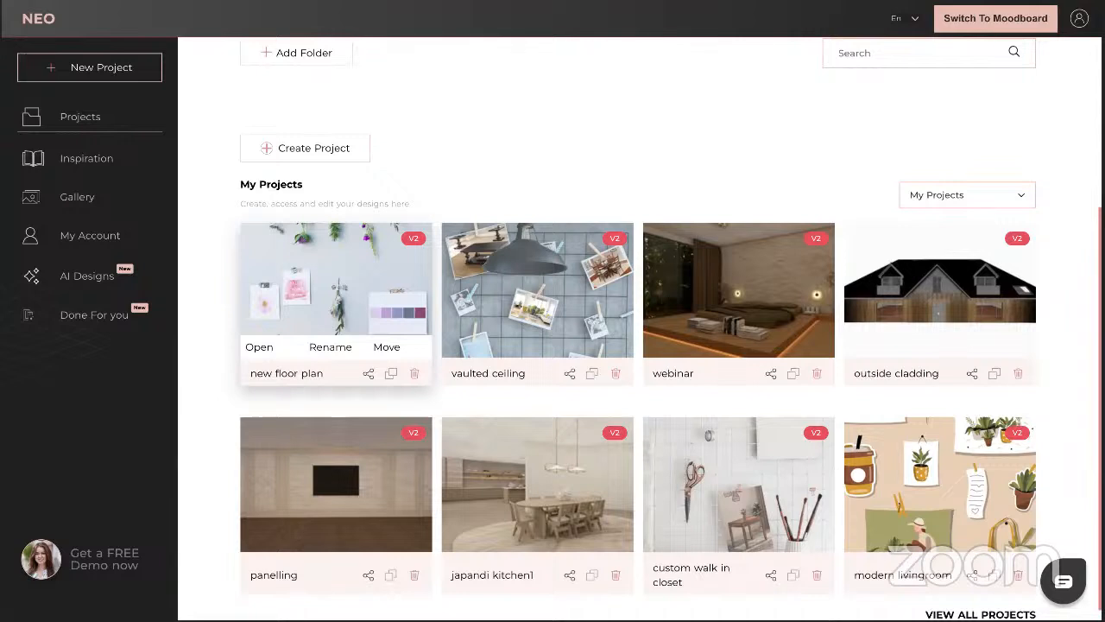
# View the Clone Project prompt for the new floor plan project and close it without cloning.
pyautogui.click(391, 374)
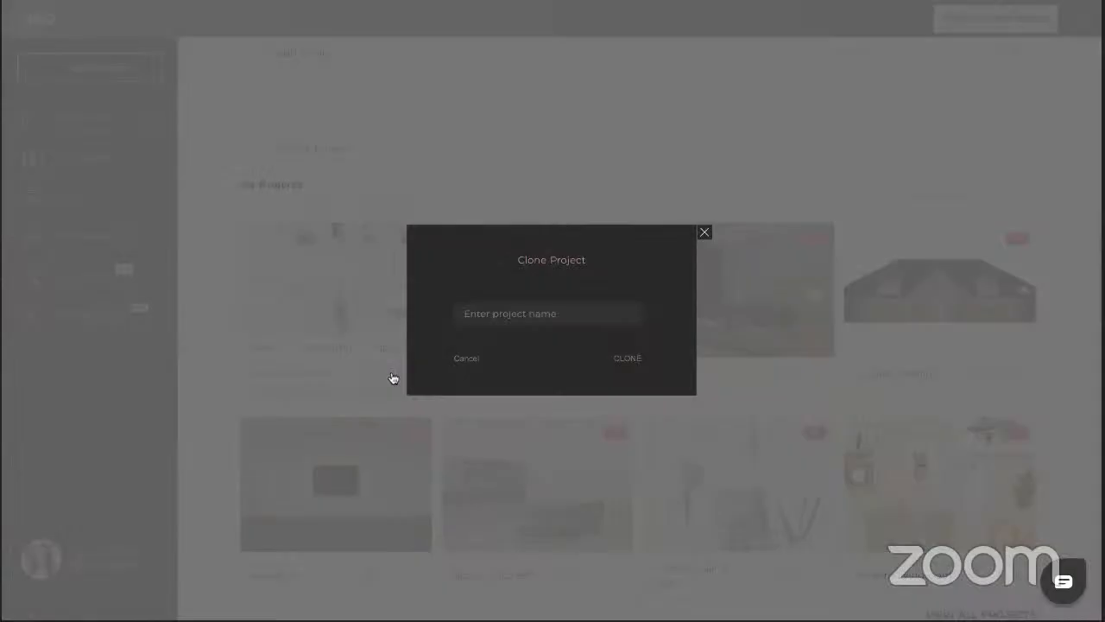
pyautogui.click(531, 311)
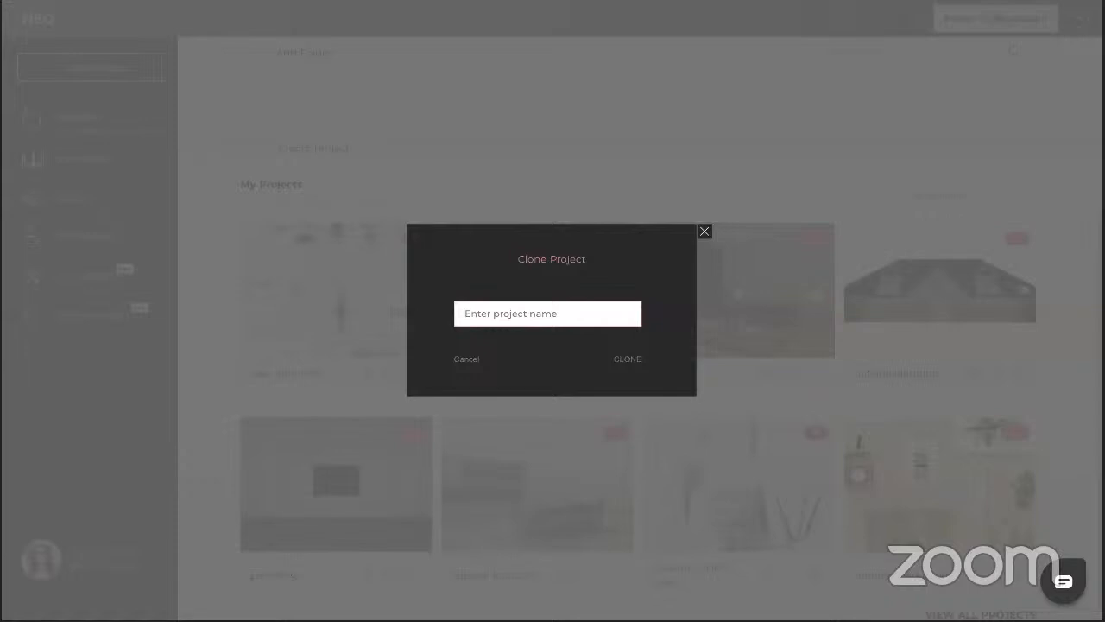
pyautogui.click(704, 232)
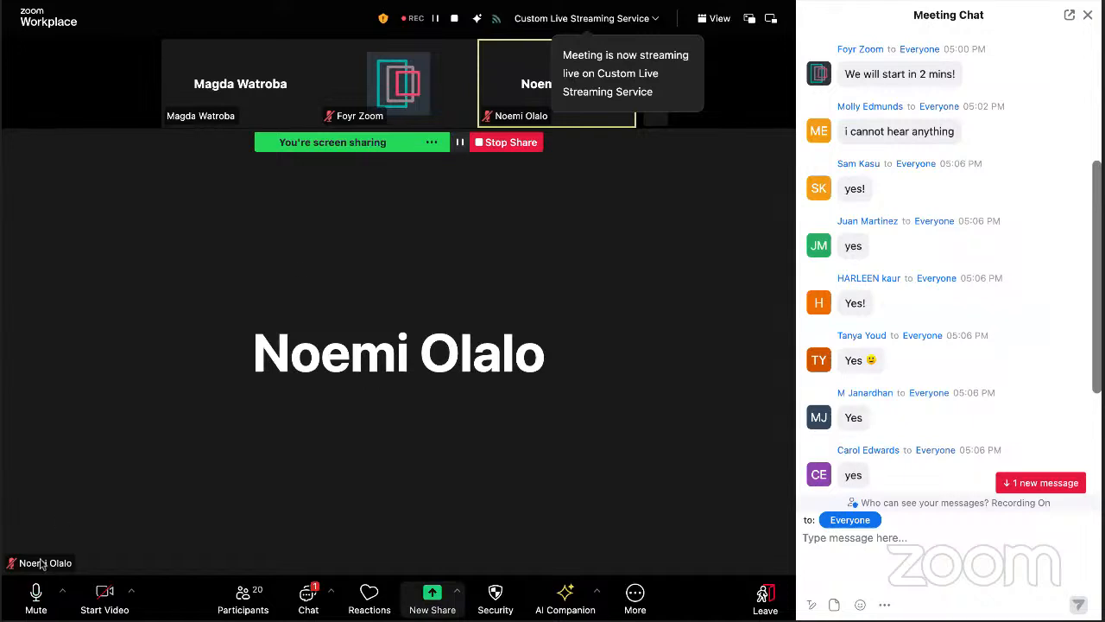
# Switch to the Zoom meeting and mute the microphone.
pyautogui.click(36, 596)
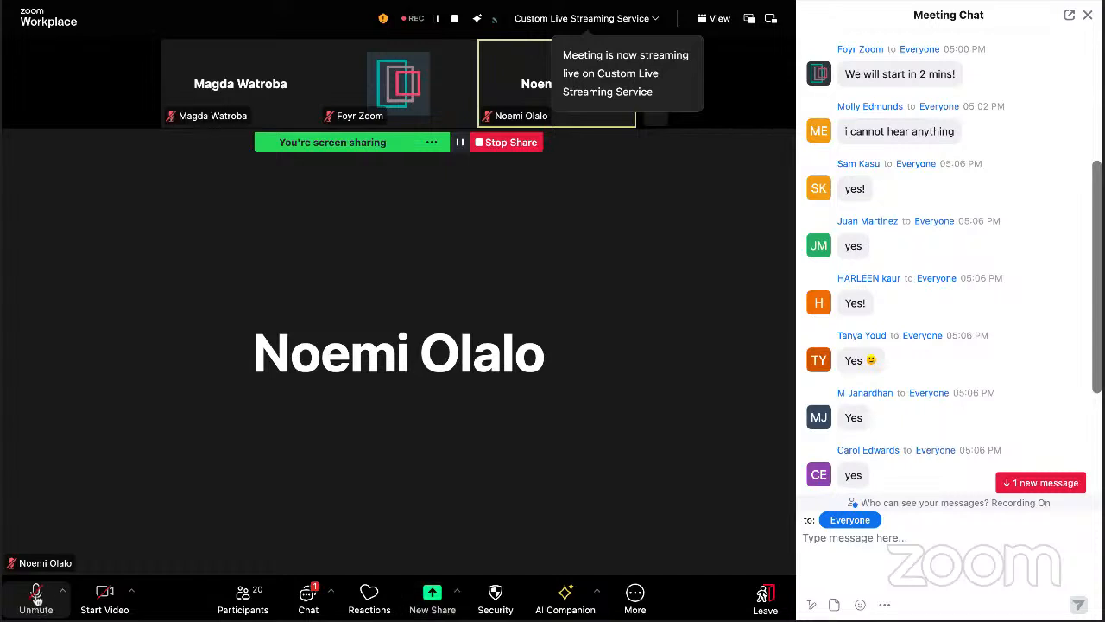